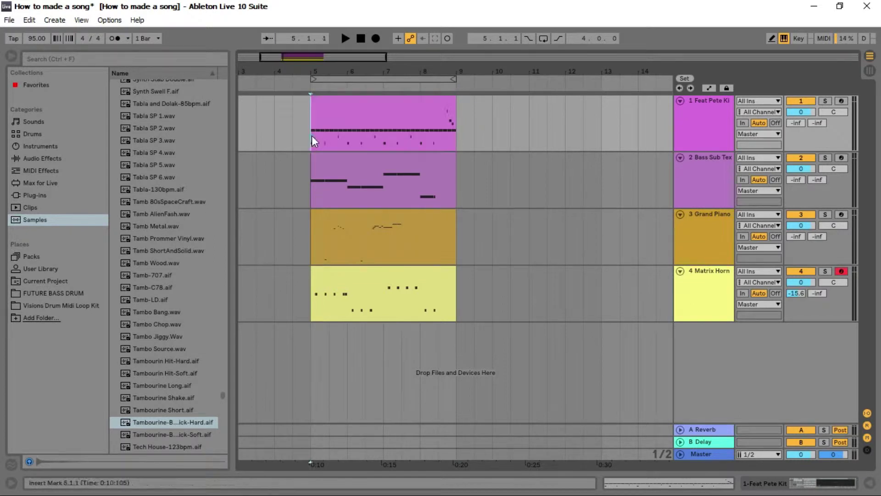
# - Duplicate the four bars 5–9 clips into bars 9–13 and select the track-1 copy
pyautogui.moveTo(311, 137); pyautogui.dragTo(456, 306)
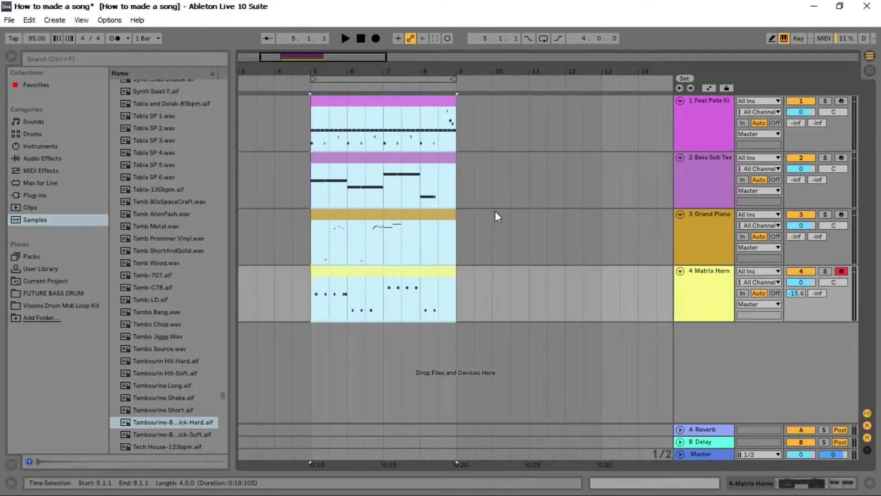
pyautogui.hotkey('ctrl', 'd')
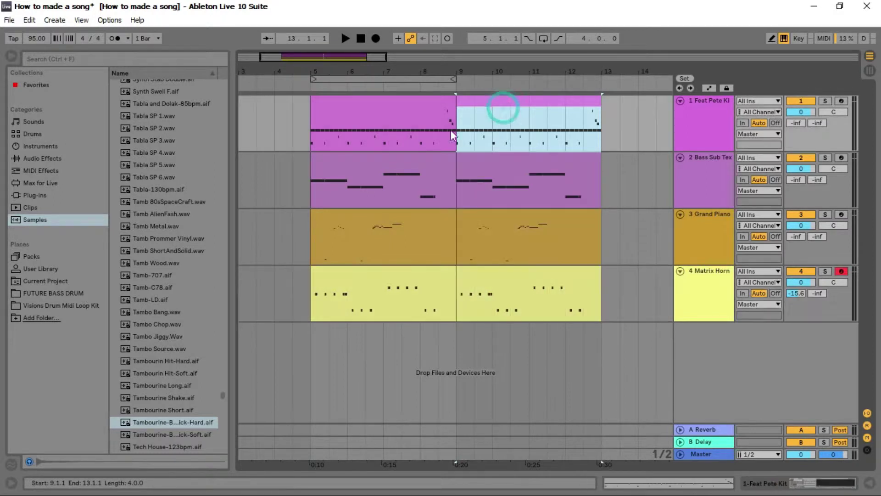
pyautogui.click(501, 110)
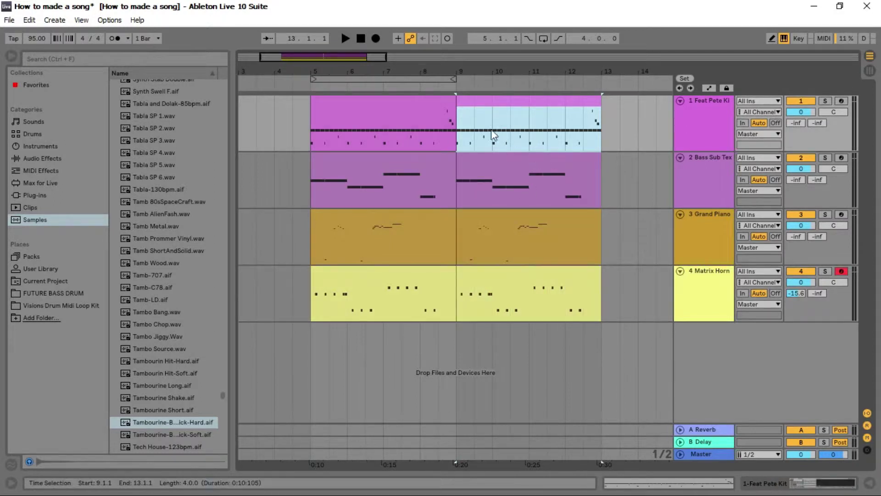
# - Play the arrangement around bar 9 and select track 1's bars 9–13 clip
pyautogui.click(423, 313)
pyautogui.press('space')
pyautogui.moveTo(475, 72); pyautogui.dragTo(459, 66)
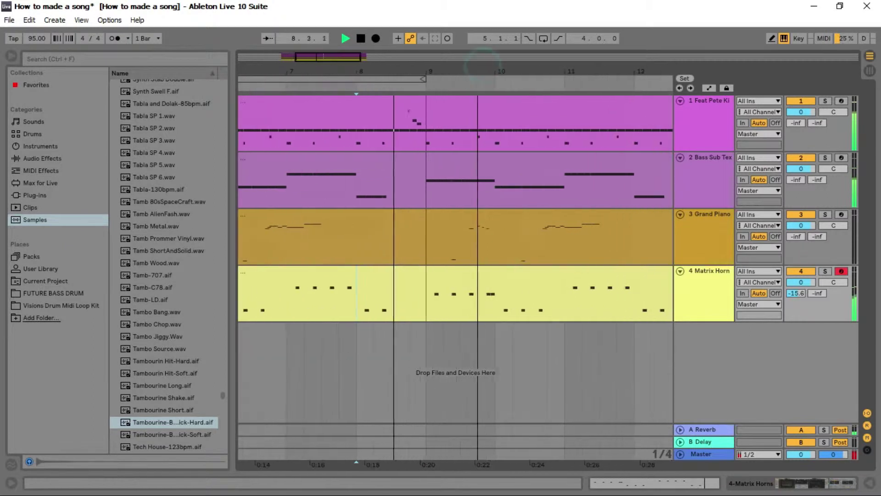
pyautogui.press('space')
pyautogui.click(447, 103)
pyautogui.moveTo(497, 68); pyautogui.dragTo(413, 76)
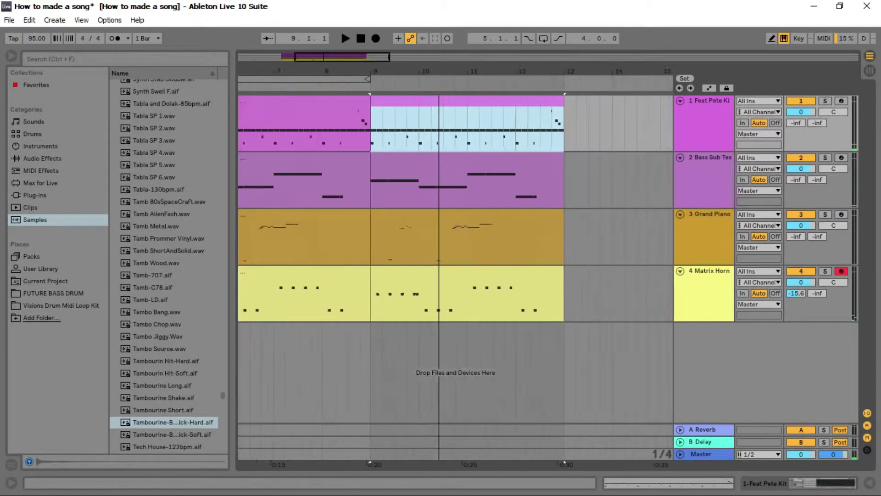
pyautogui.click(310, 120)
pyautogui.click(448, 117)
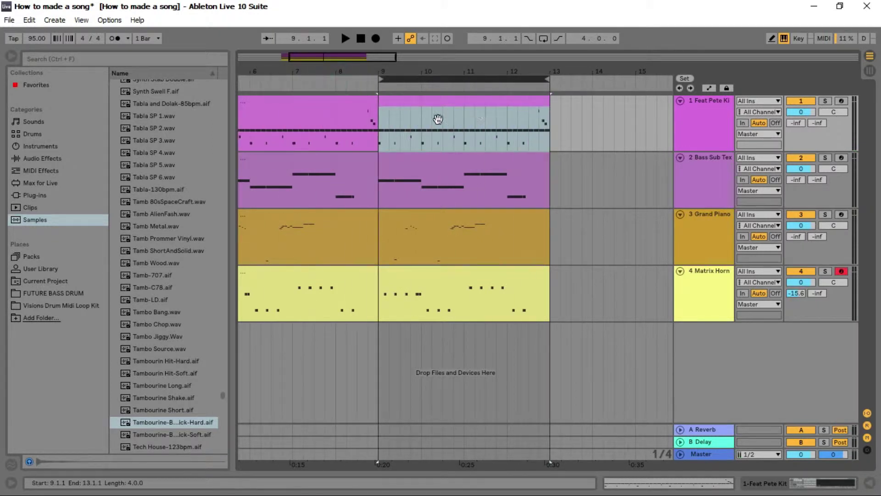
pyautogui.press('space')
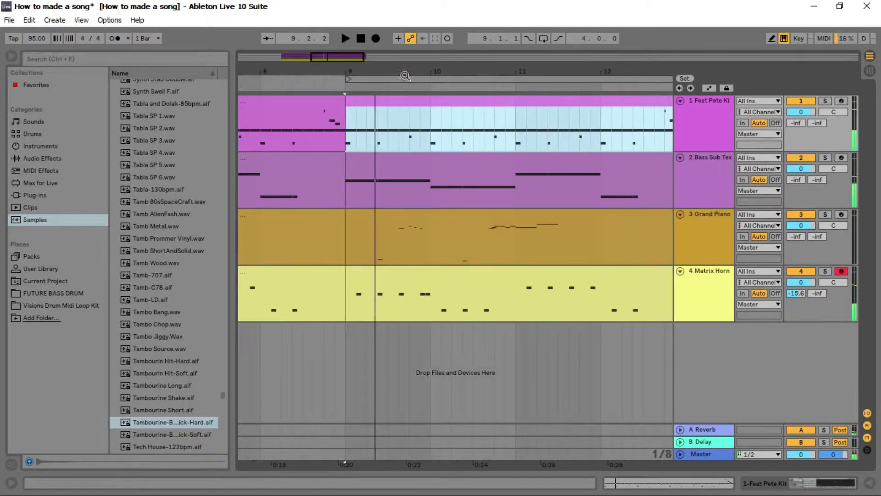
# - Loop a brief slice at the start of bar 9, audition it and adjust its end
pyautogui.click(410, 71)
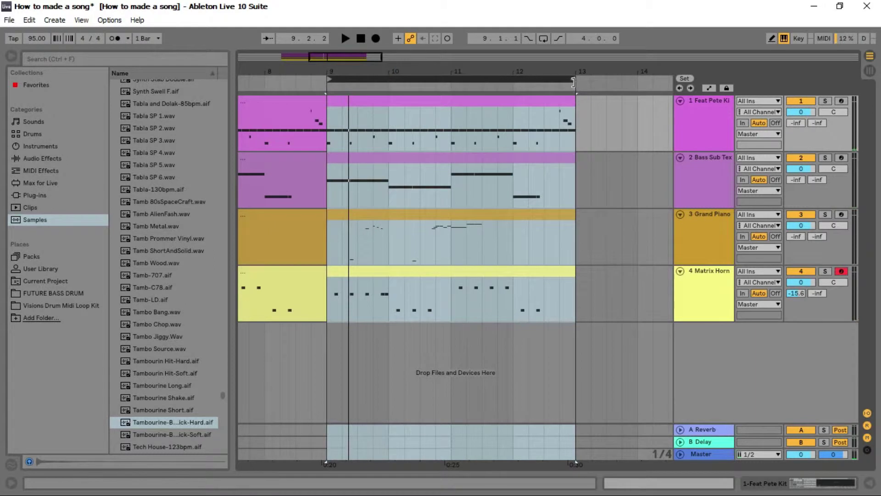
pyautogui.moveTo(592, 78); pyautogui.dragTo(340, 80)
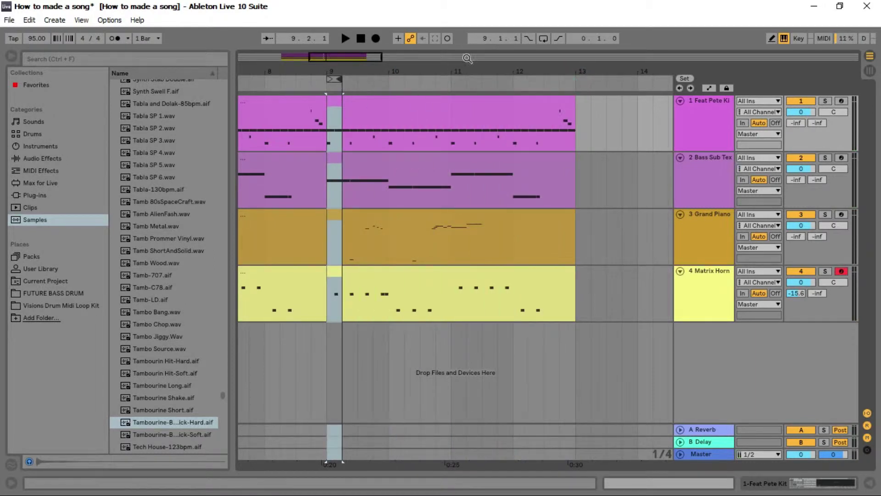
pyautogui.click(543, 38)
pyautogui.press('space')
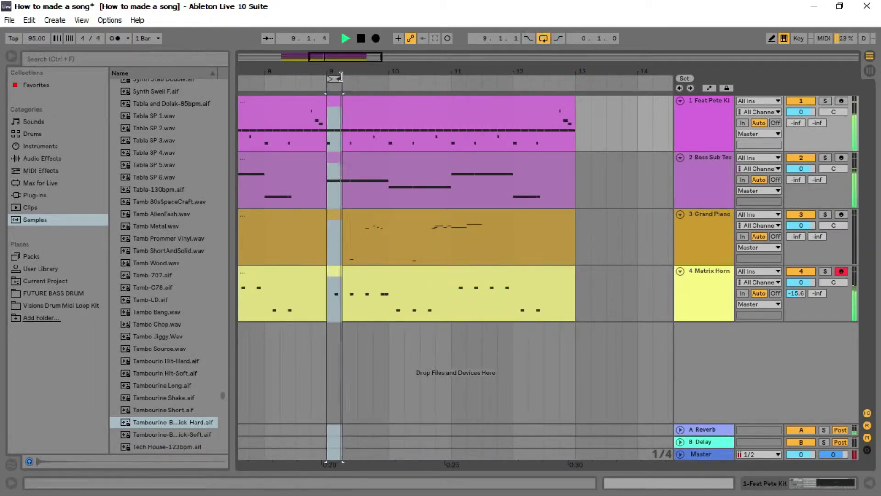
pyautogui.press('space')
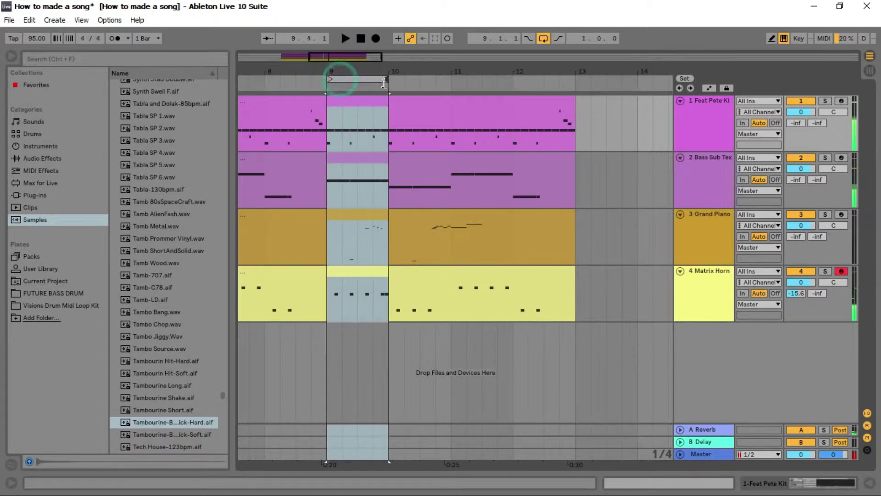
pyautogui.moveTo(341, 80)
pyautogui.mouseDown()
pyautogui.moveTo(421, 83)
pyautogui.moveTo(372, 81)
pyautogui.mouseUp()
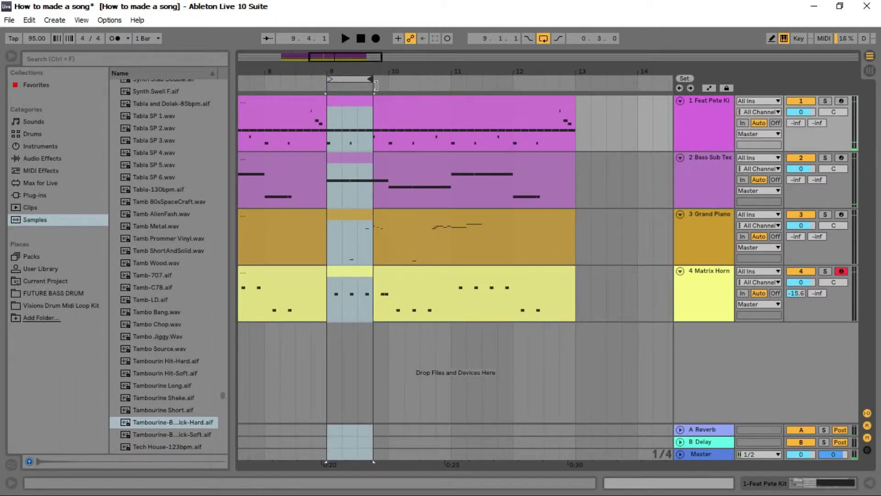
# - Loop bars 11–12 of the Bass track, then a one-beat slice at bar 9
pyautogui.moveTo(456, 191); pyautogui.dragTo(509, 192)
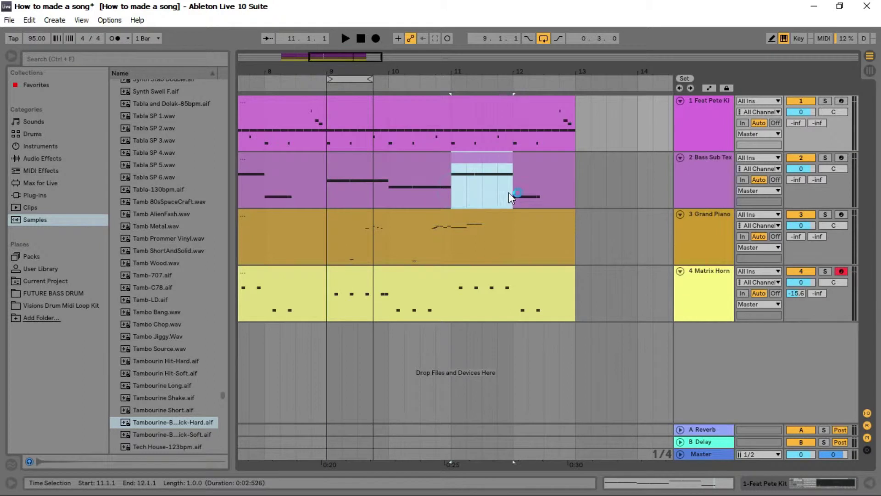
pyautogui.hotkey('ctrl', 'l')
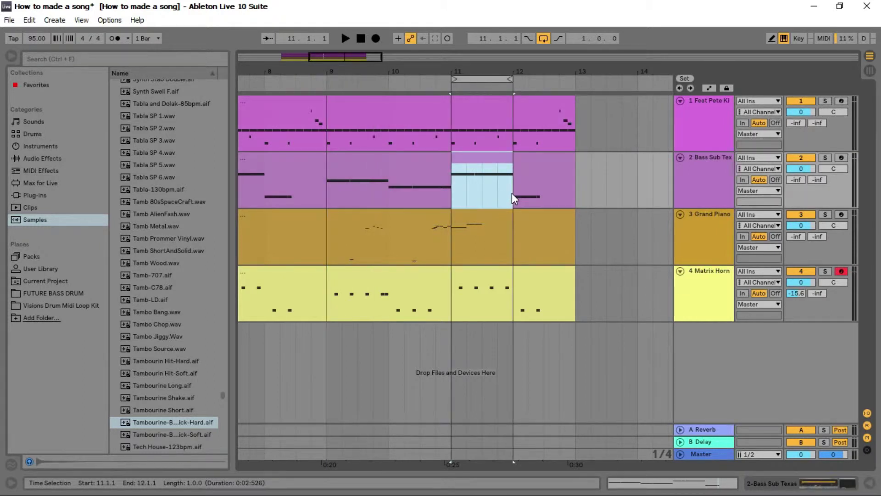
pyautogui.click(331, 192)
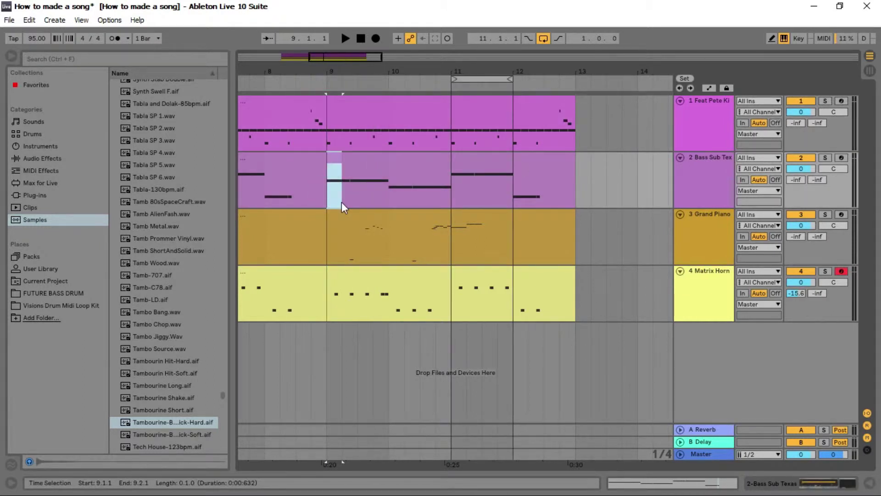
pyautogui.hotkey('ctrl', 'l')
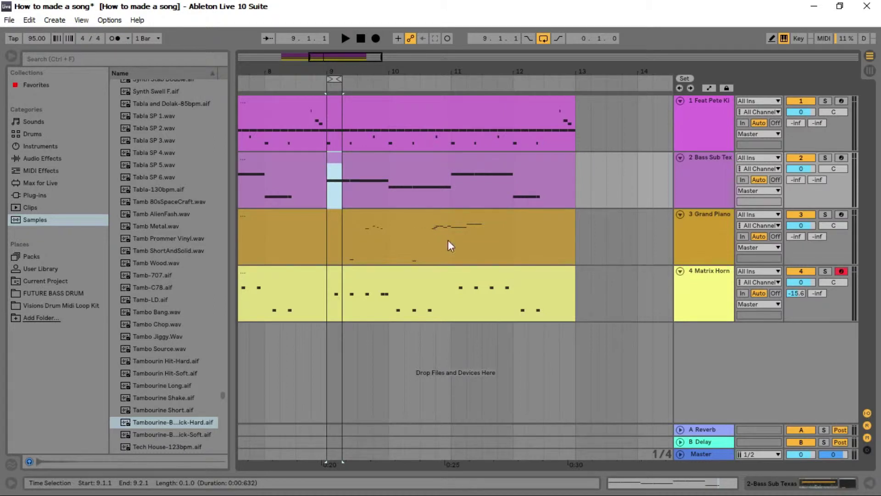
# - Loop and play the piano passage around 10.4–11.3, then extend the selection back to bar 9
pyautogui.click(386, 237)
pyautogui.moveTo(434, 248); pyautogui.dragTo(483, 244)
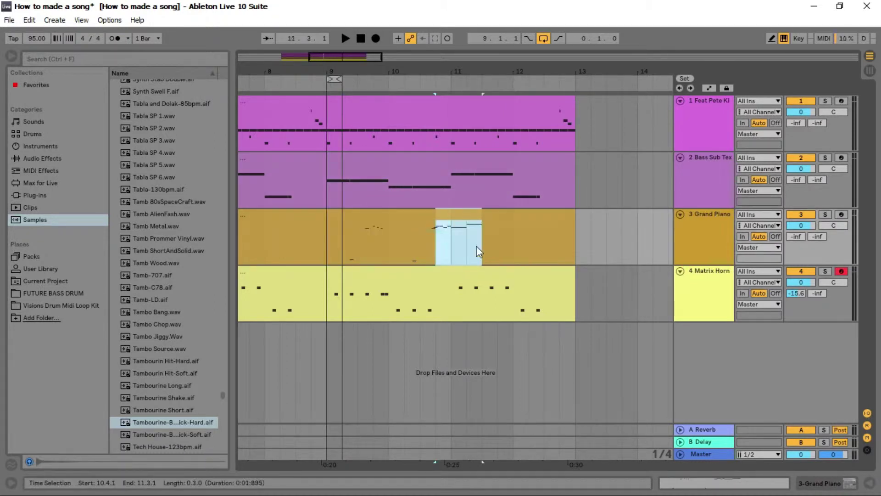
pyautogui.hotkey('ctrl', 'l')
pyautogui.press('space')
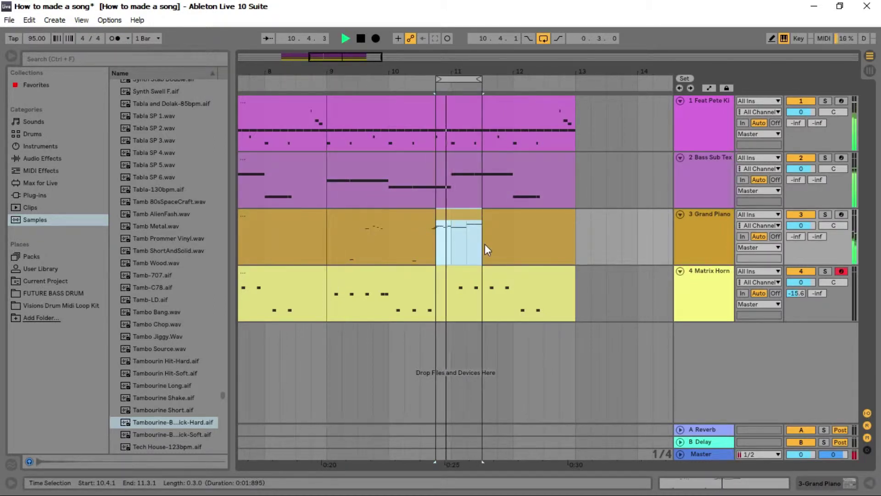
pyautogui.moveTo(455, 90); pyautogui.dragTo(331, 90)
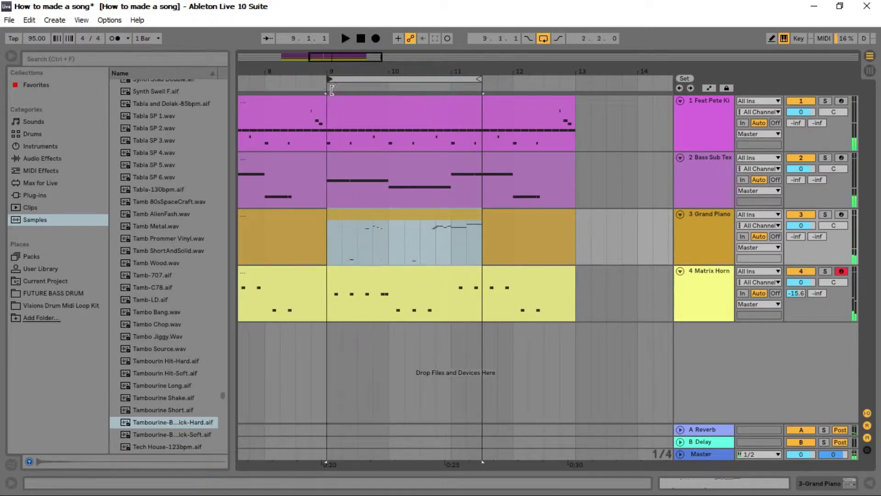
pyautogui.moveTo(479, 81); pyautogui.dragTo(570, 91)
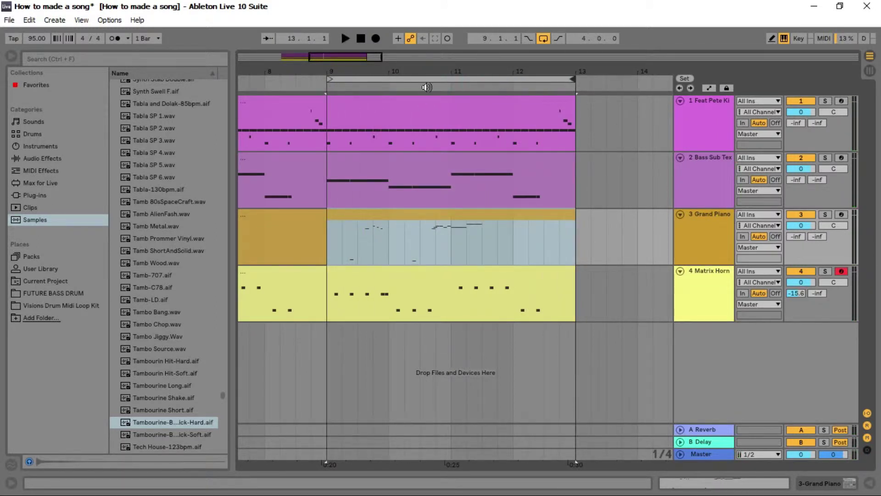
pyautogui.moveTo(331, 76)
pyautogui.mouseDown()
pyautogui.moveTo(349, 90)
pyautogui.moveTo(415, 68)
pyautogui.mouseUp()
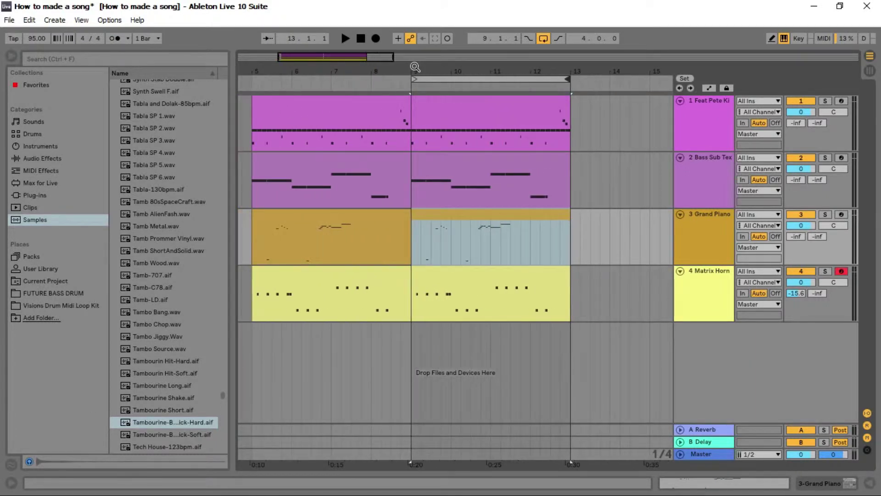
pyautogui.moveTo(417, 67); pyautogui.dragTo(414, 93)
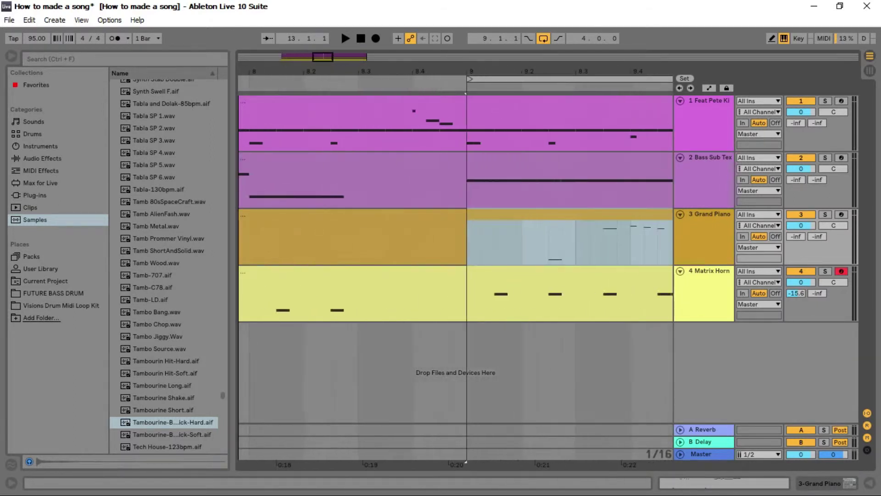
pyautogui.press('x')
pyautogui.moveTo(372, 71)
pyautogui.mouseDown()
pyautogui.moveTo(372, 90)
pyautogui.moveTo(341, 93)
pyautogui.mouseUp()
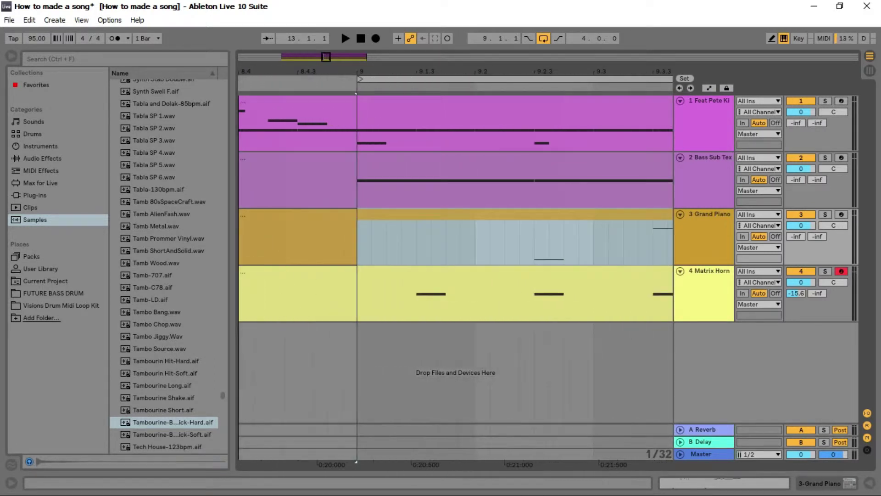
pyautogui.moveTo(406, 71); pyautogui.dragTo(366, 96)
# - Preview ambient and Snare-808-Tone1 samples, choose Snare-808-Tone3-r.wav, and select the Feat Pete Kit track
pyautogui.click(365, 110)
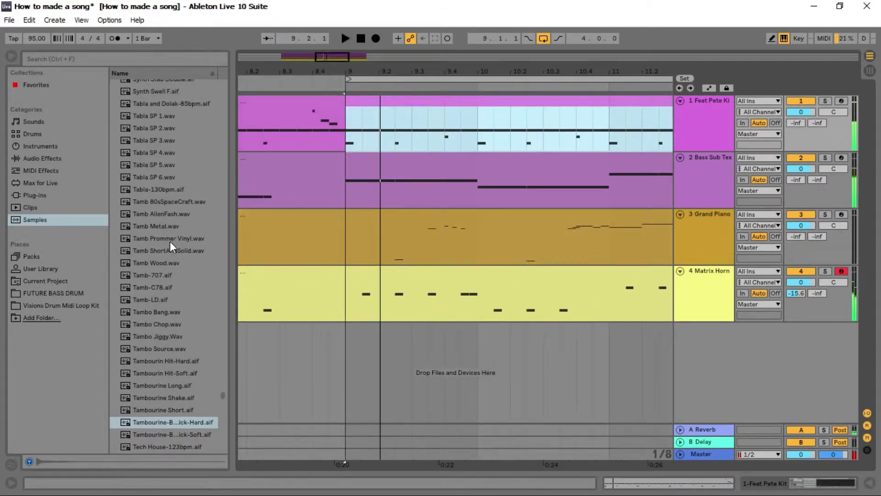
pyautogui.scroll(4, 163, 246)
pyautogui.scroll(2, 169, 241)
pyautogui.scroll(2, 173, 235)
pyautogui.scroll(2, 173, 234)
pyautogui.scroll(2, 224, 386)
pyautogui.scroll(3, 160, 292)
pyautogui.scroll(3, 159, 286)
pyautogui.scroll(3, 159, 282)
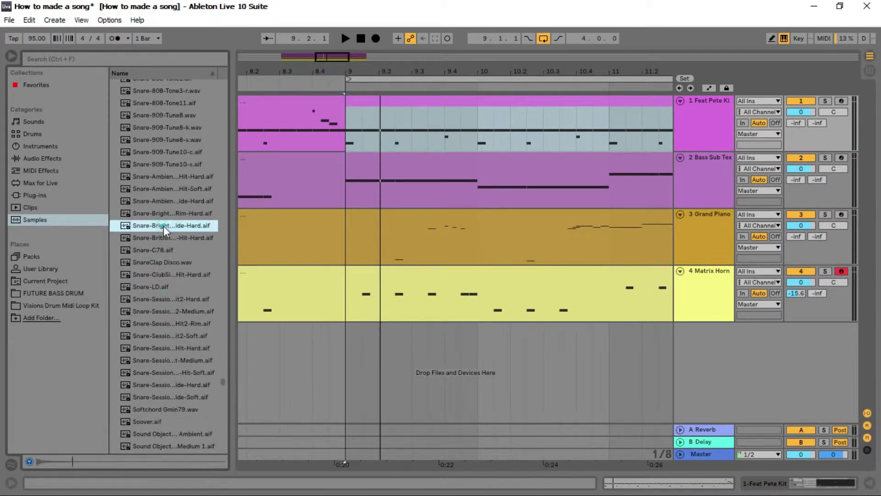
pyautogui.click(165, 176)
pyautogui.click(174, 118)
pyautogui.scroll(3, 169, 199)
pyautogui.click(170, 199)
pyautogui.click(170, 201)
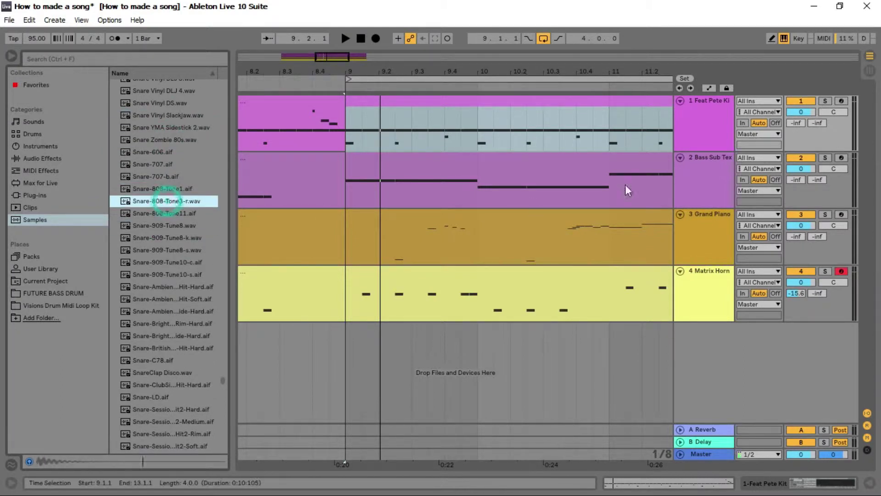
pyautogui.click(712, 121)
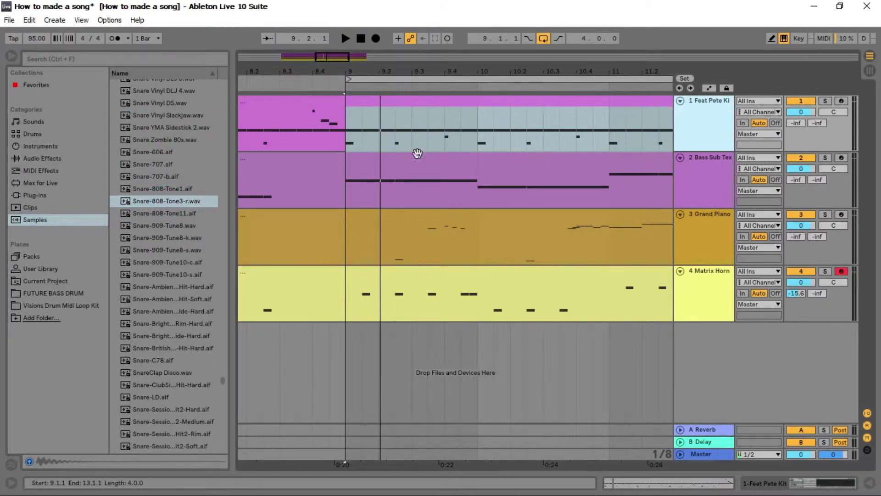
# - Load Snare-808-Tone3-r.wav onto the Conga Pete pad and audition the new snare
pyautogui.click(771, 482)
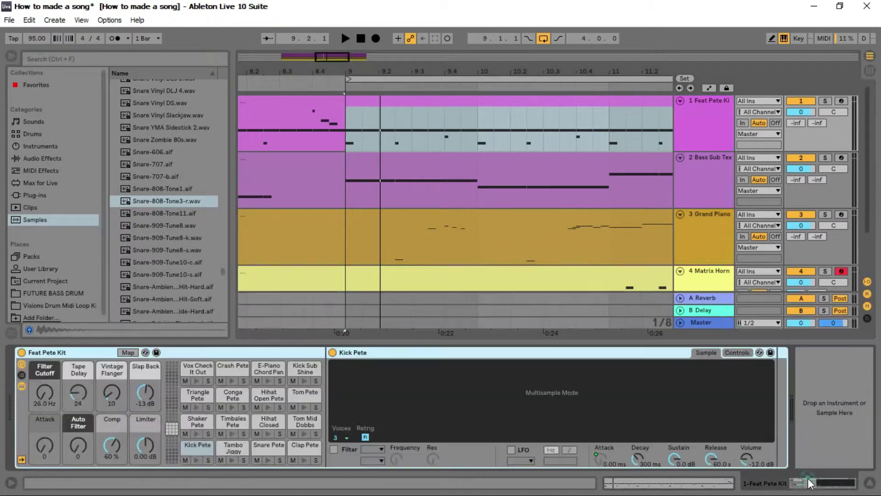
pyautogui.click(233, 398)
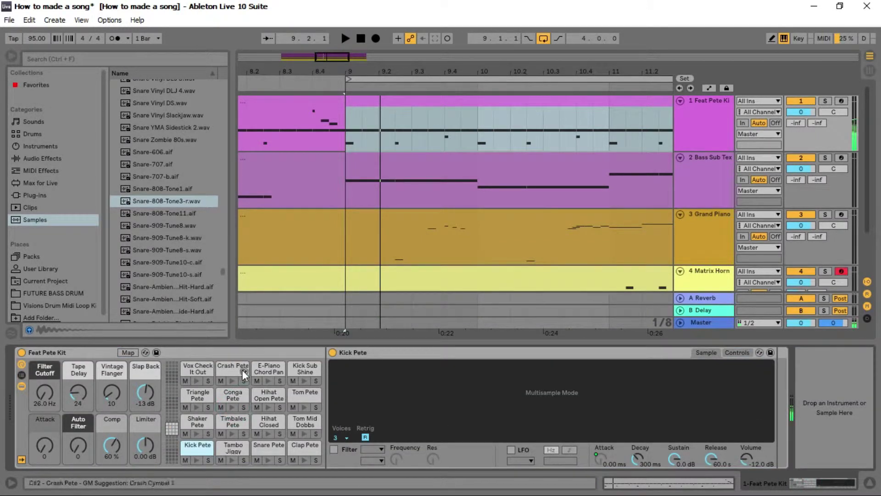
pyautogui.click(234, 398)
pyautogui.moveTo(166, 201); pyautogui.dragTo(235, 406)
pyautogui.click(230, 407)
pyautogui.click(231, 395)
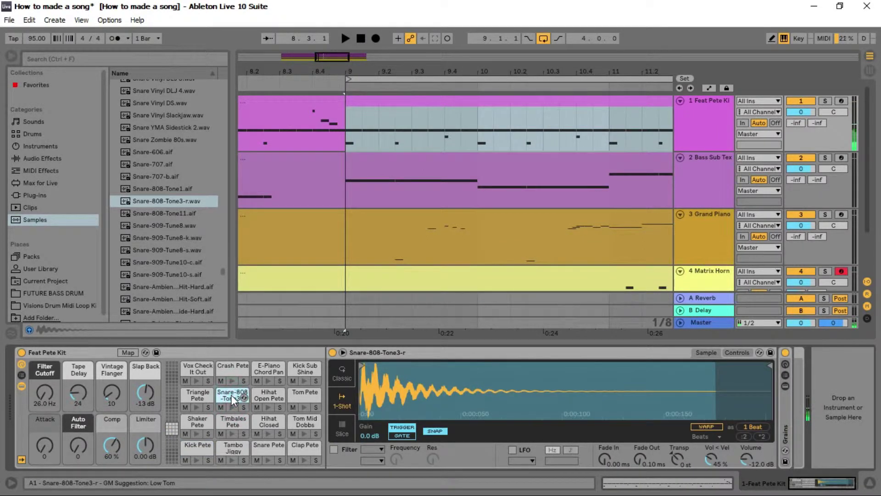
pyautogui.moveTo(160, 200)
pyautogui.mouseDown()
pyautogui.moveTo(244, 288)
pyautogui.moveTo(236, 402)
pyautogui.mouseUp()
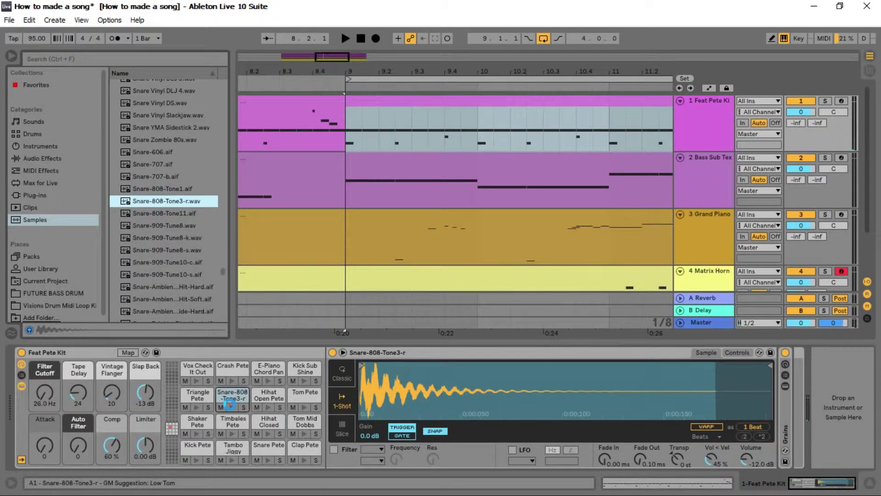
# - Switch the snare pad's Simpler through Slice and 1-Shot to Classic playback
pyautogui.click(231, 403)
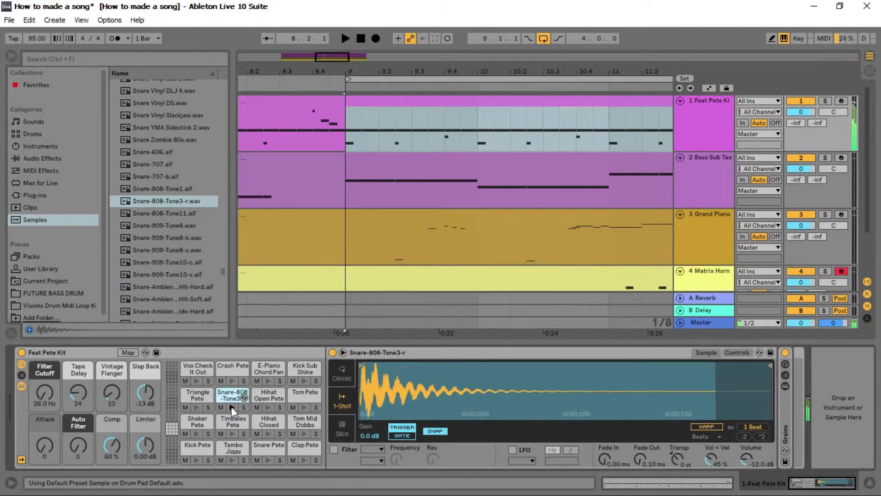
pyautogui.click(342, 432)
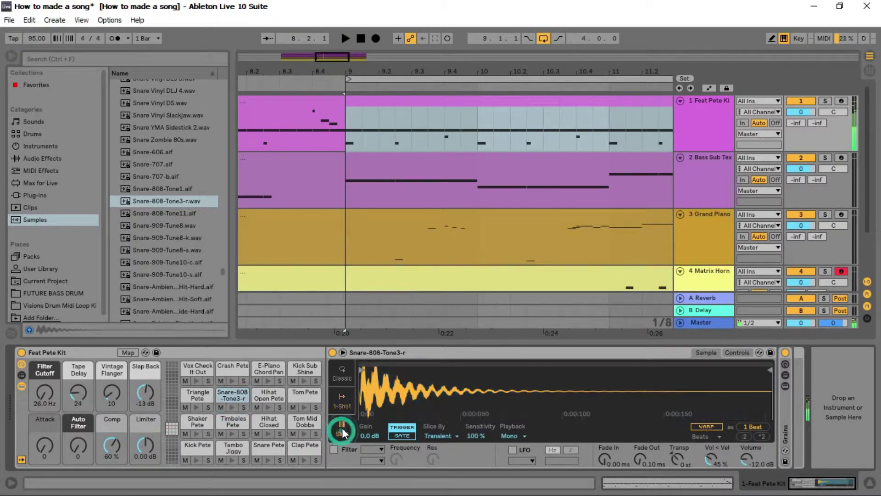
pyautogui.click(343, 403)
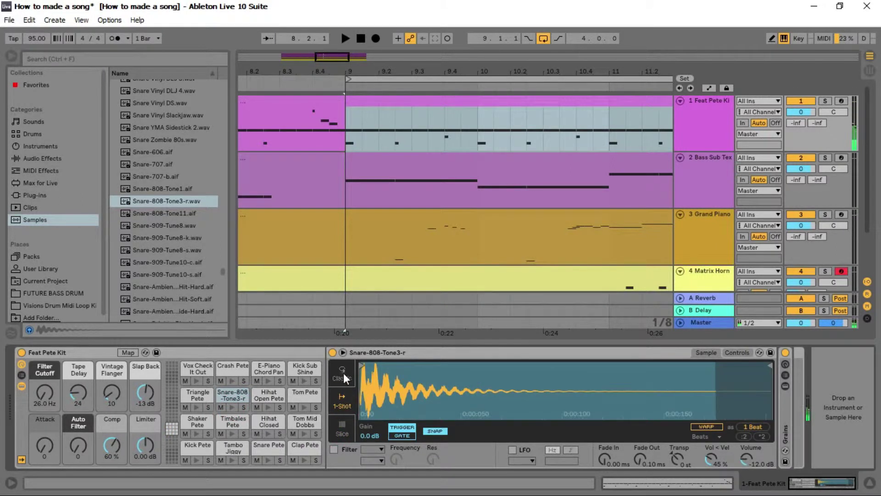
pyautogui.click(343, 373)
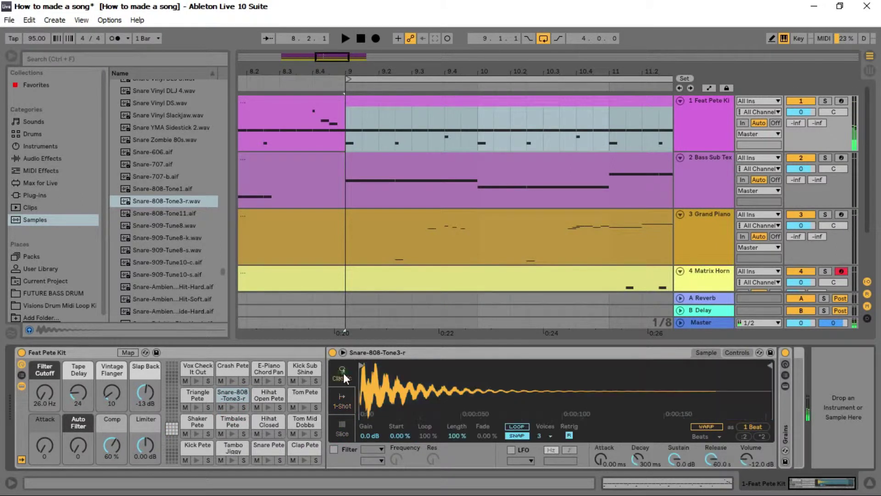
# - Solo and preview the snare pad, then show its chain list with Grains
pyautogui.click(243, 408)
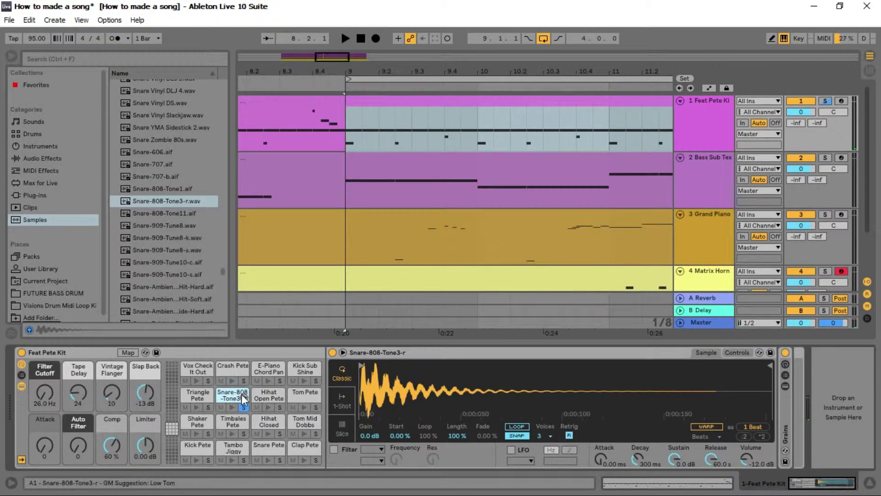
pyautogui.click(234, 407)
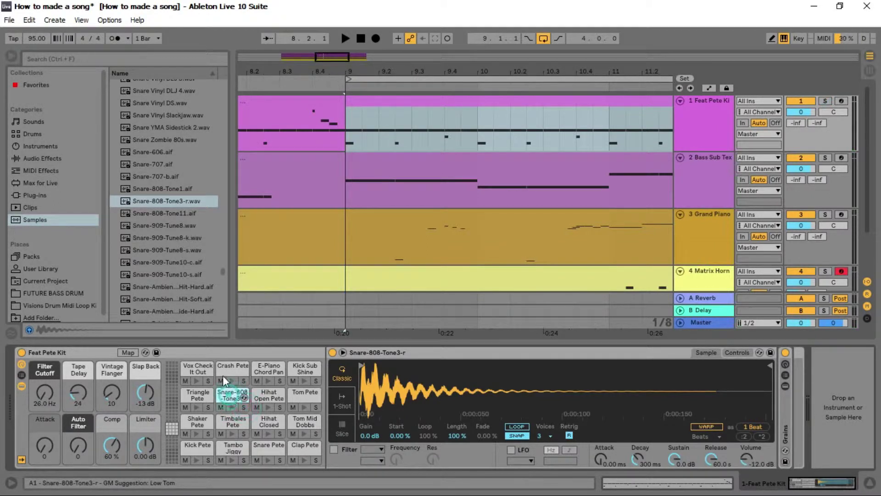
pyautogui.click(138, 202)
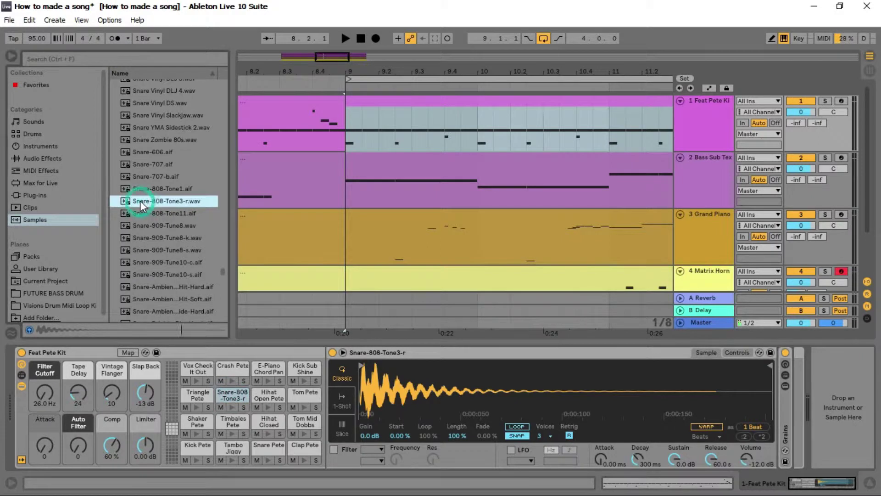
pyautogui.click(430, 394)
pyautogui.click(231, 409)
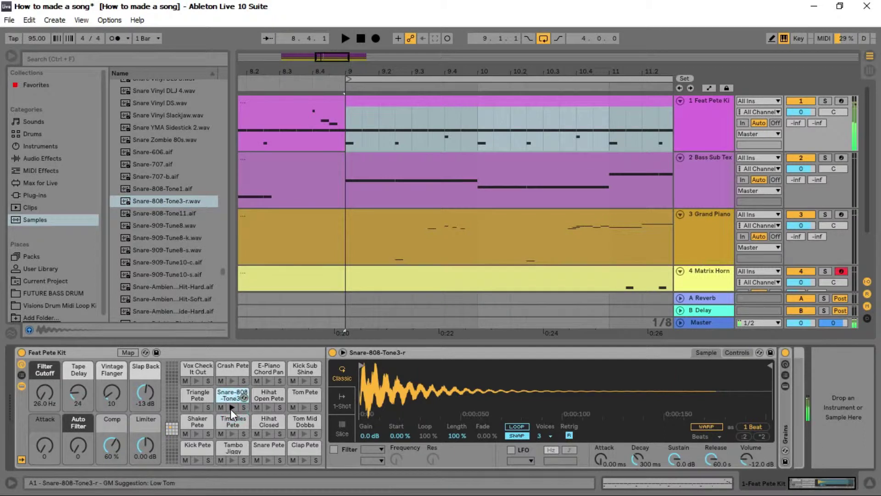
pyautogui.click(785, 373)
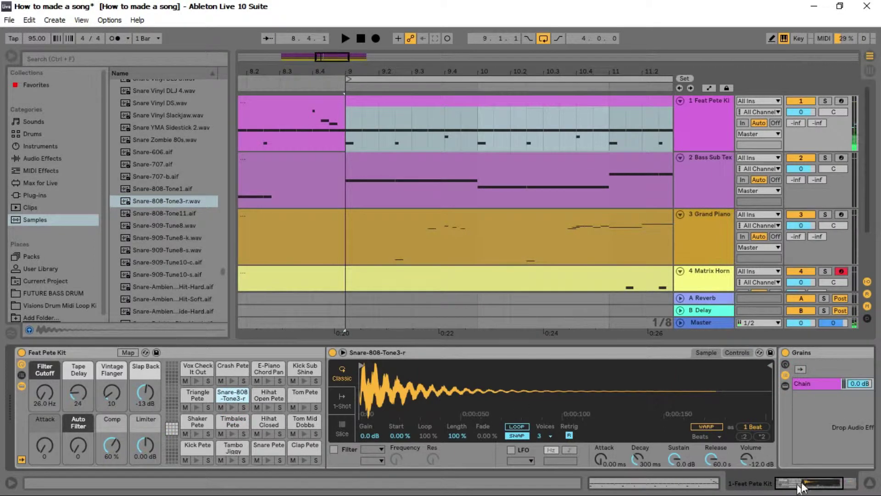
pyautogui.moveTo(806, 484); pyautogui.dragTo(854, 481)
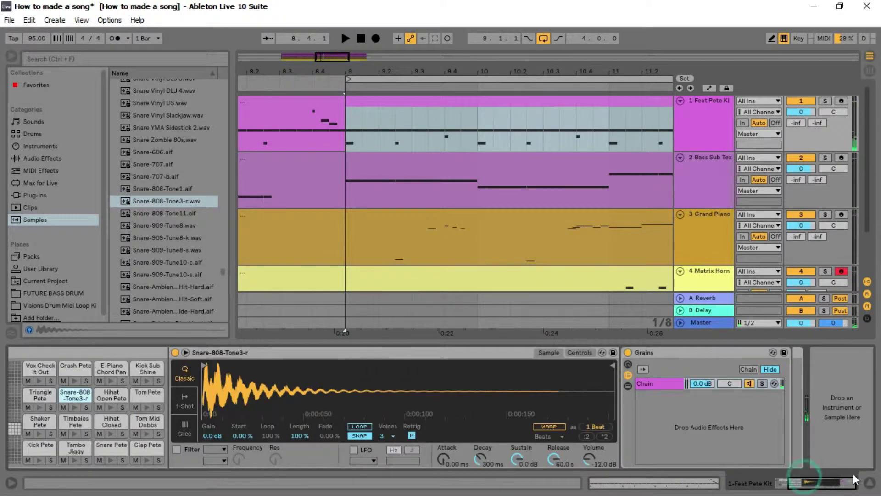
# - Show the Grains rack's macro controls and chain list
pyautogui.click(628, 365)
pyautogui.click(628, 387)
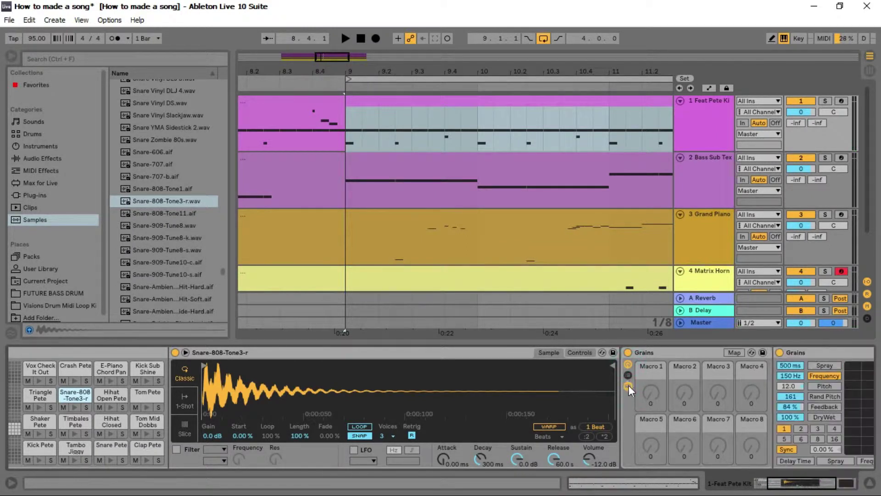
pyautogui.click(629, 377)
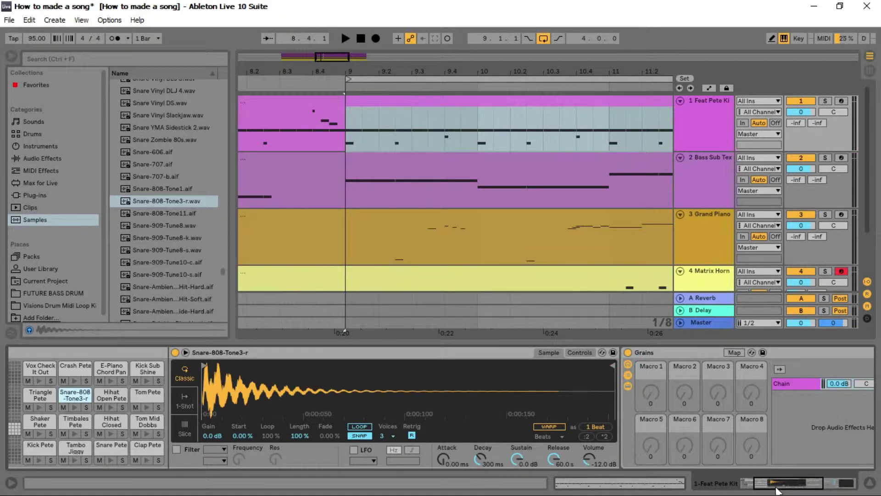
pyautogui.moveTo(778, 484); pyautogui.dragTo(757, 484)
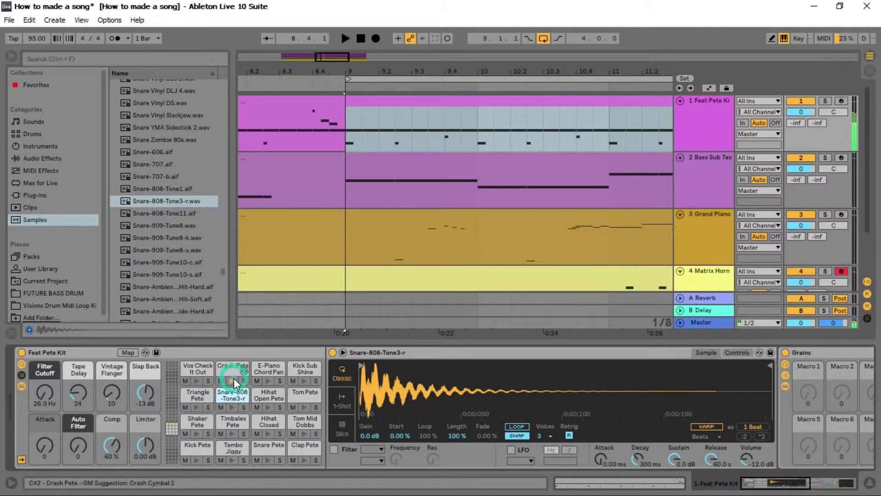
# - Load Snare-808-Tone3-r.wav onto the E-Piano Chord Pan pad, preview it, and play the song
pyautogui.click(264, 372)
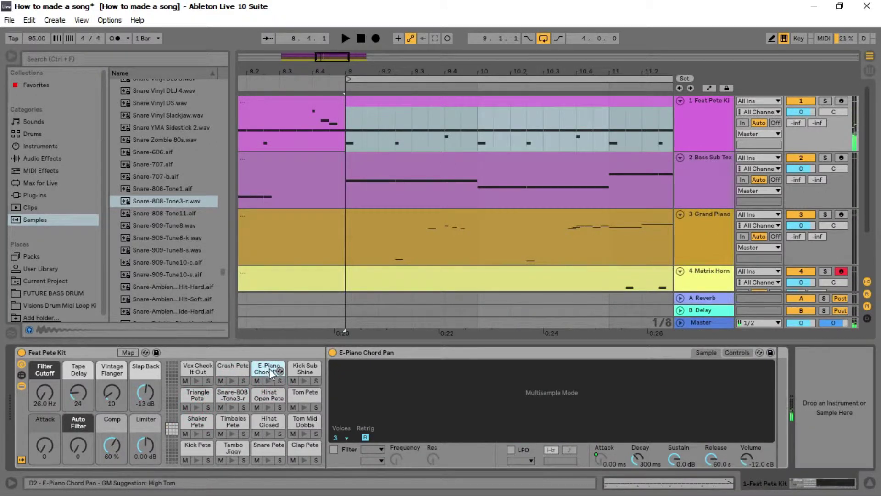
pyautogui.moveTo(158, 201); pyautogui.dragTo(268, 377)
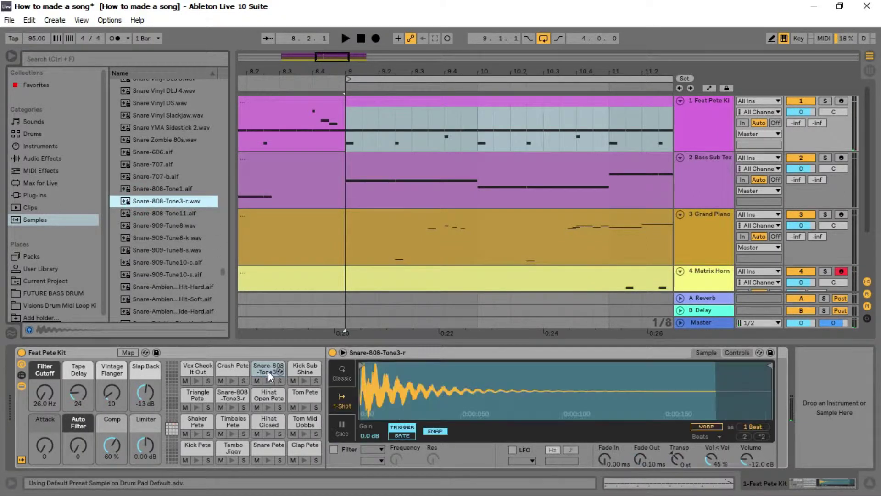
pyautogui.click(269, 381)
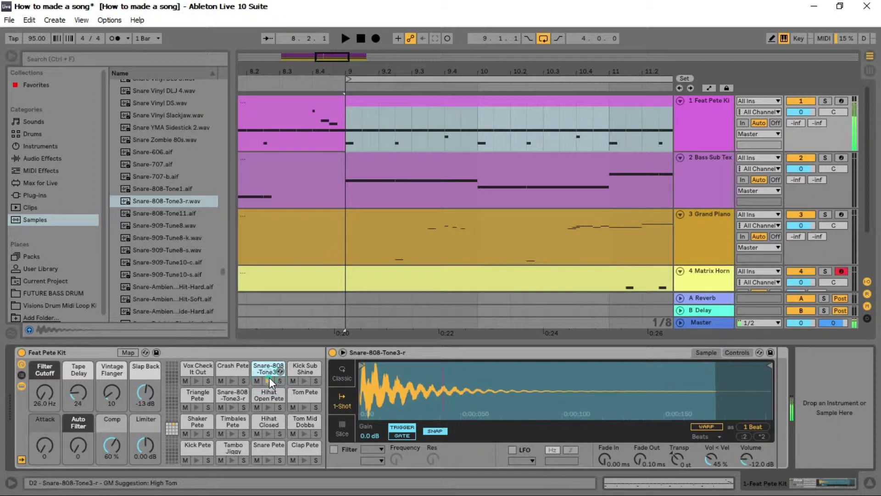
pyautogui.press('space')
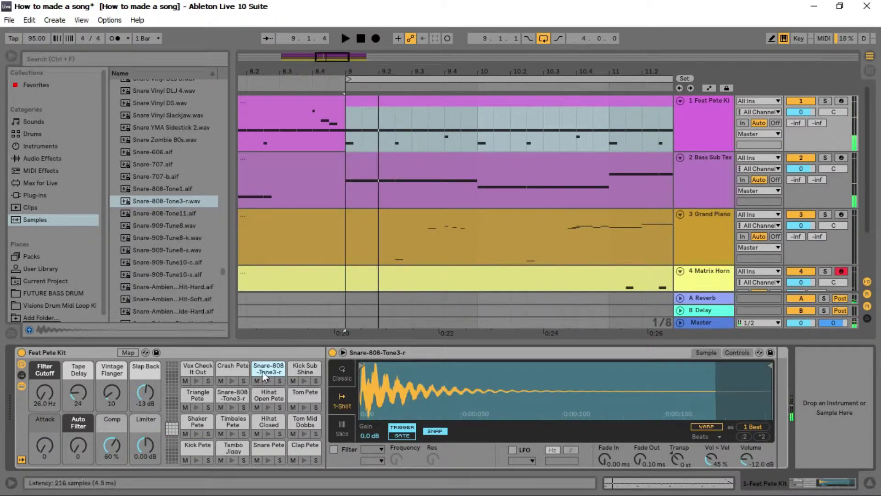
# - Select the Kick Sub Shine pad and audition samples from Vinyl Kl3 to Vox Yeah Ironman
pyautogui.click(301, 368)
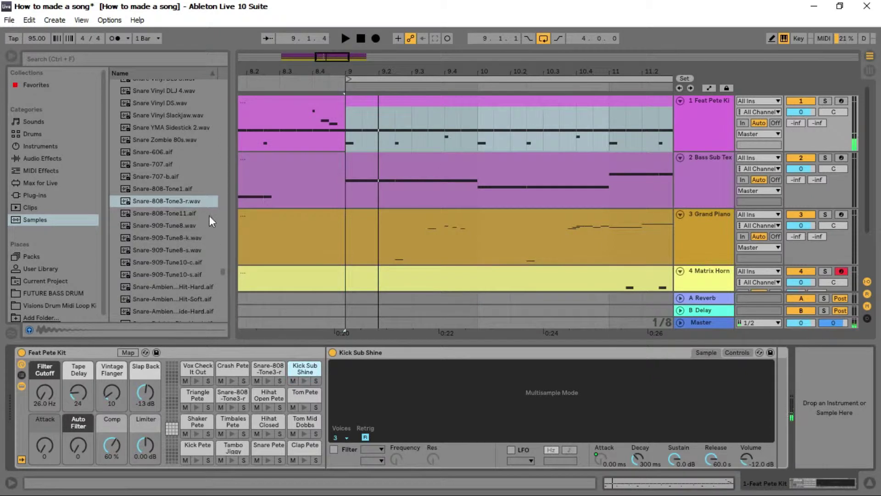
pyautogui.moveTo(224, 270)
pyautogui.mouseDown()
pyautogui.moveTo(234, 312)
pyautogui.moveTo(230, 268)
pyautogui.moveTo(245, 313)
pyautogui.mouseUp()
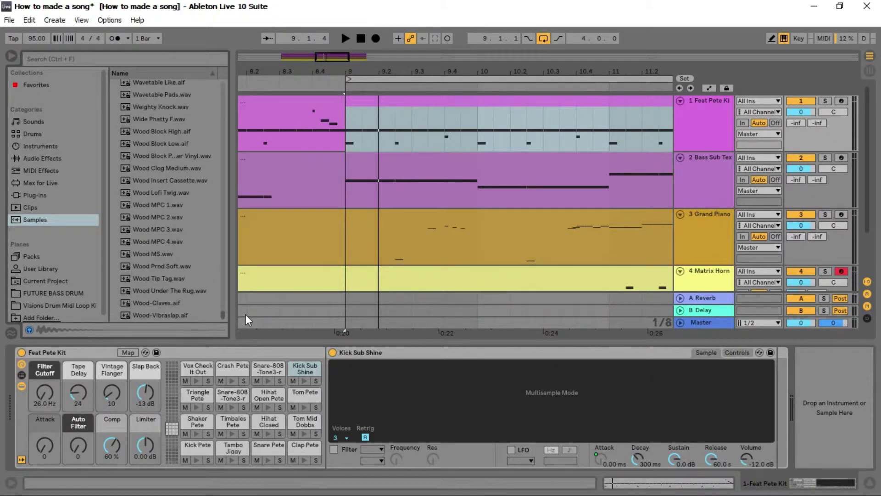
pyautogui.scroll(5, 172, 229)
pyautogui.scroll(3, 161, 222)
pyautogui.click(164, 242)
pyautogui.click(161, 181)
pyautogui.scroll(2, 161, 148)
pyautogui.scroll(-3, 164, 162)
pyautogui.scroll(-5, 163, 204)
pyautogui.click(163, 204)
pyautogui.click(164, 228)
pyautogui.click(162, 253)
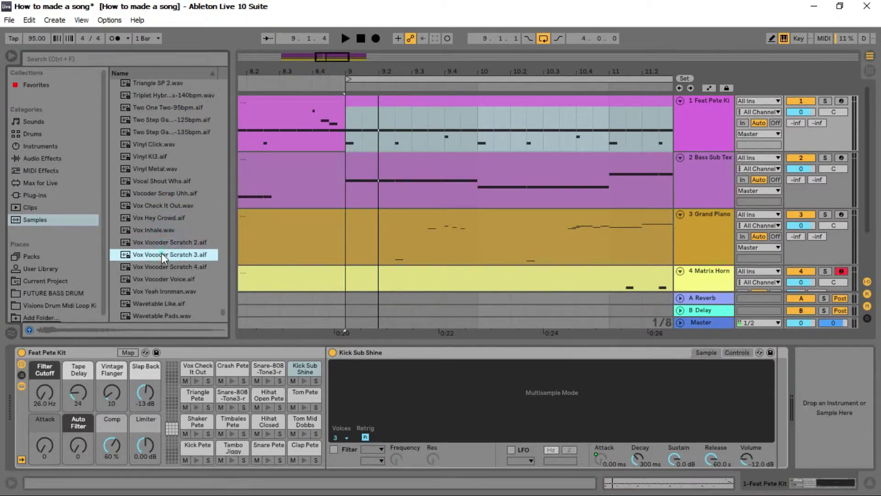
pyautogui.click(159, 267)
pyautogui.click(152, 290)
pyautogui.click(149, 316)
pyautogui.scroll(-5, 149, 317)
pyautogui.click(160, 290)
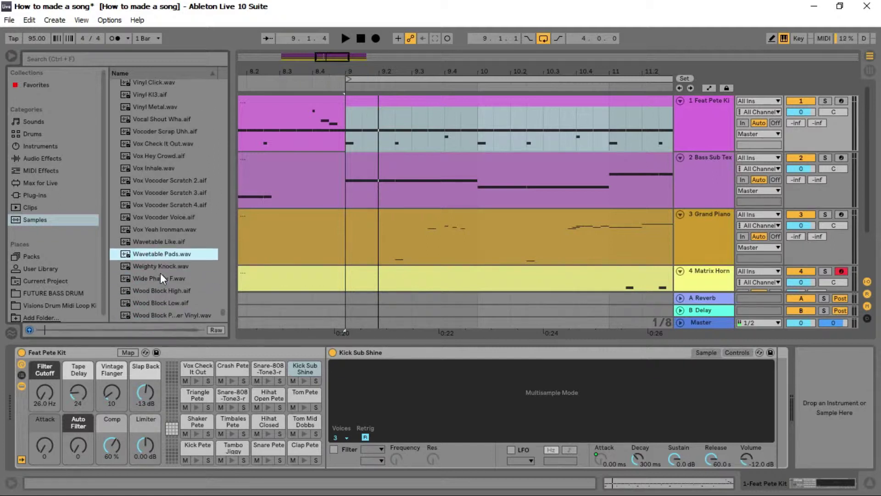
# - Re-audition earlier vocals, then load Vox Hey Crowd.aif onto the pad and preview it
pyautogui.click(160, 266)
pyautogui.click(158, 229)
pyautogui.click(159, 205)
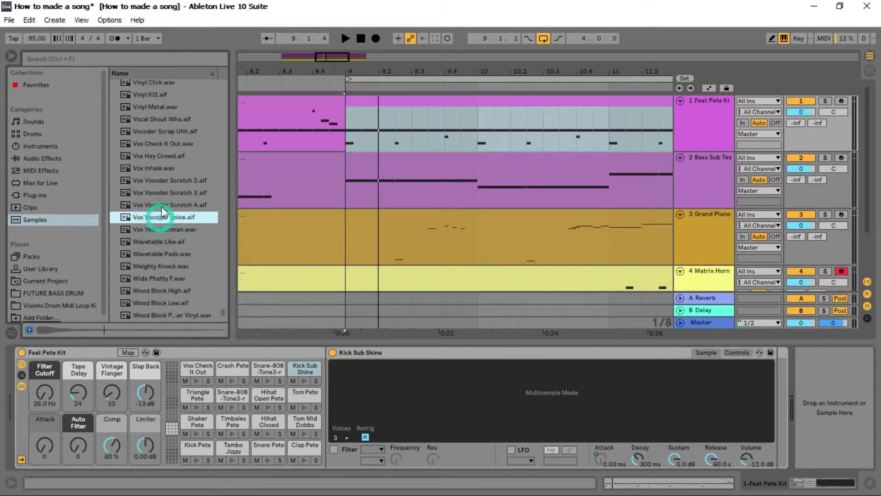
pyautogui.click(164, 182)
pyautogui.click(163, 168)
pyautogui.click(166, 156)
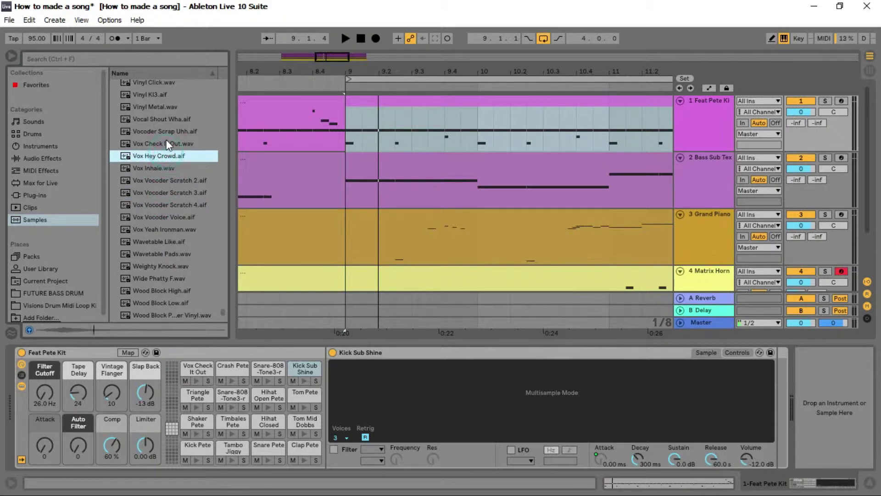
pyautogui.click(166, 157)
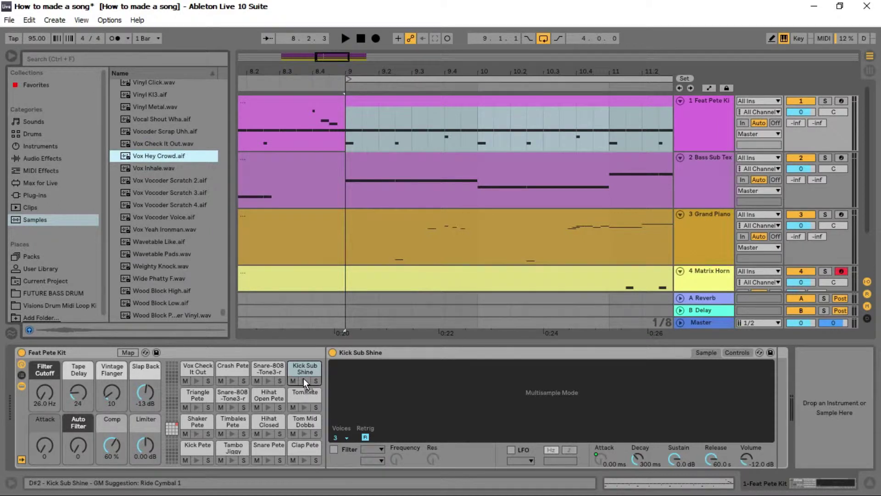
pyautogui.moveTo(158, 155); pyautogui.dragTo(304, 372)
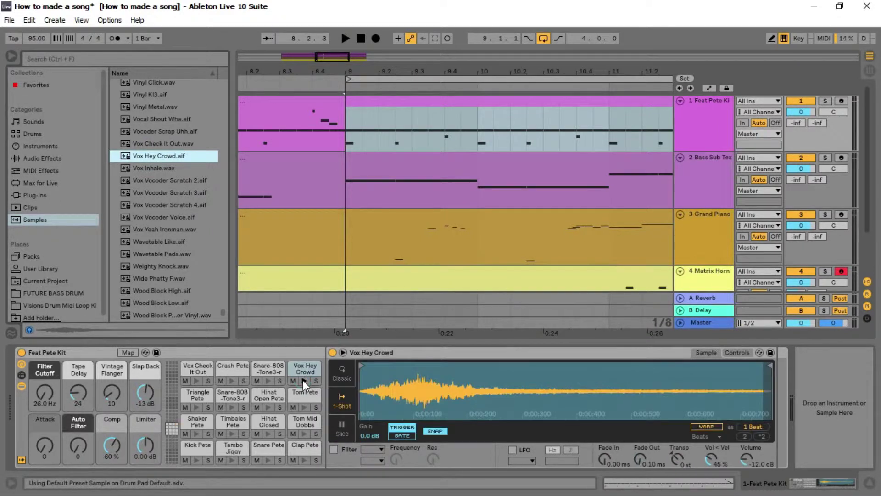
pyautogui.click(267, 381)
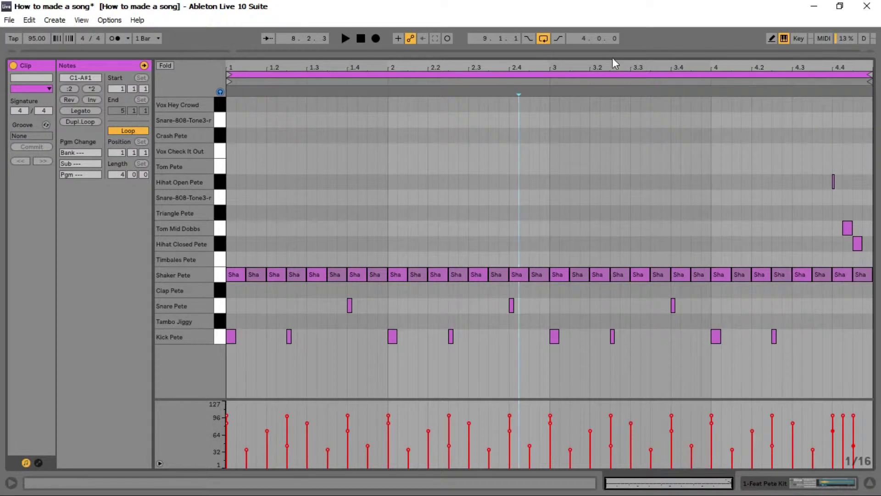
# - Open the drum clip zoomed to bars 1–2 and preview the 808 snare and Vox Hey Crowd rows
pyautogui.click(541, 74)
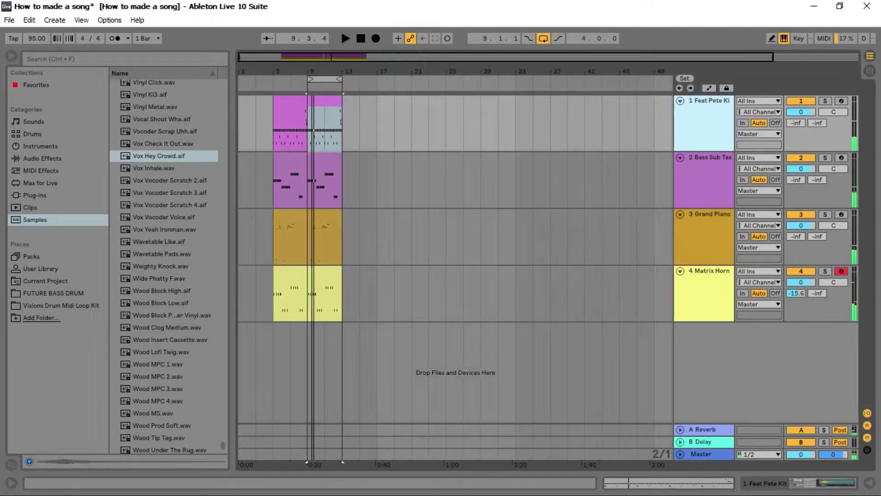
pyautogui.moveTo(321, 72); pyautogui.dragTo(324, 110)
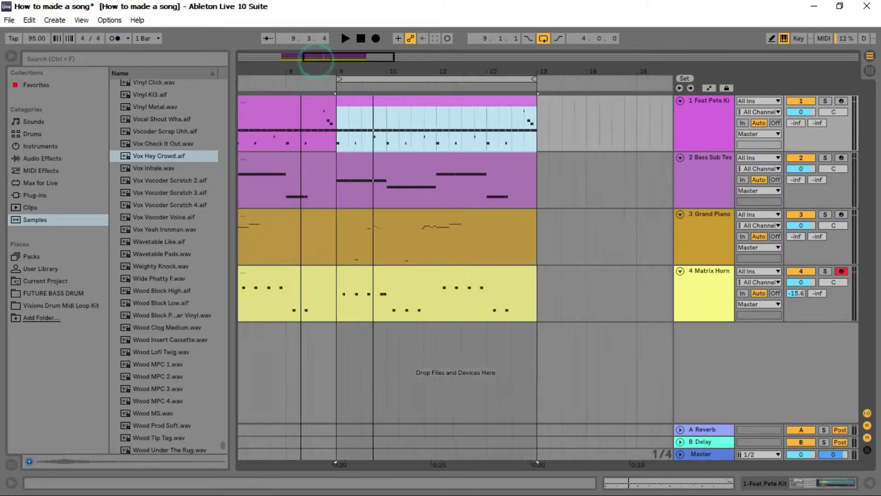
pyautogui.doubleClick(448, 103)
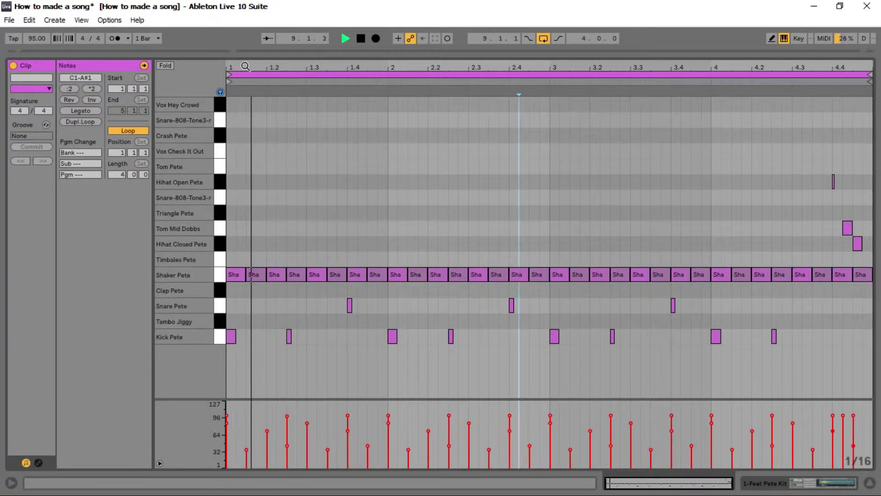
pyautogui.moveTo(246, 66); pyautogui.dragTo(245, 97)
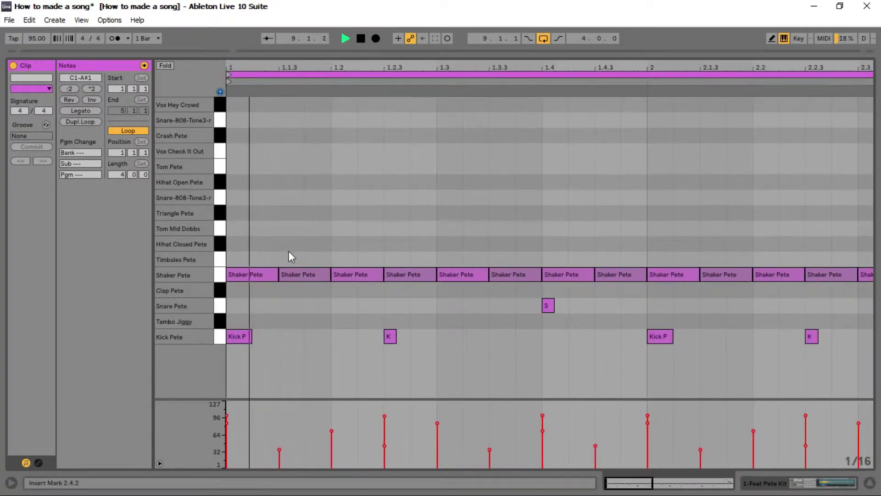
pyautogui.click(220, 120)
pyautogui.click(219, 105)
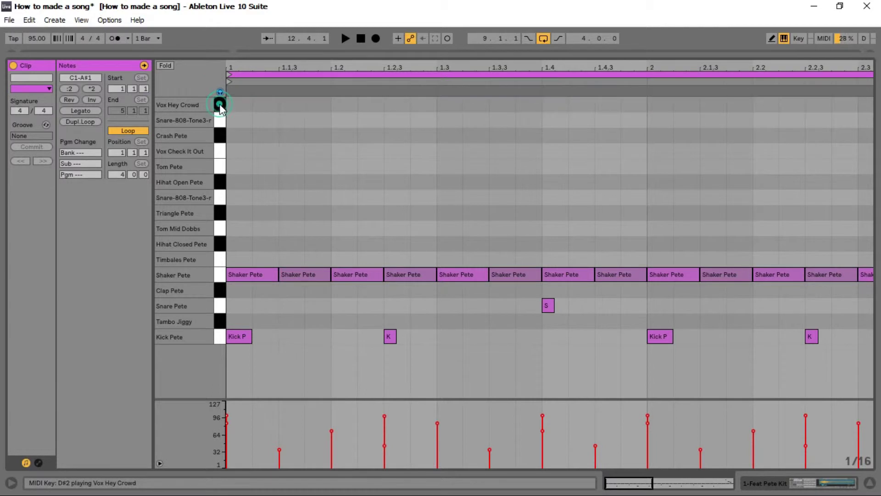
# - Draw and duplicate a trial Vox Hey Crowd note, soften it, then delete the copies
pyautogui.doubleClick(243, 106)
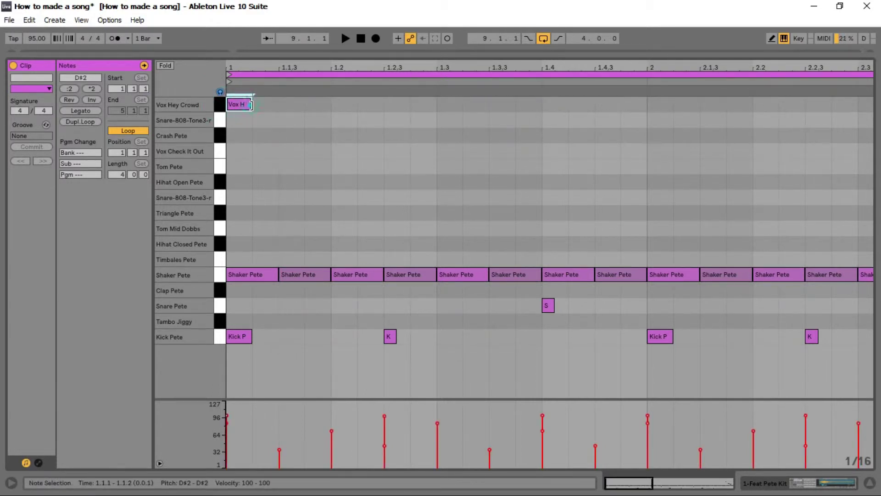
pyautogui.hotkey('ctrl', 'd')
pyautogui.hotkey('ctrl', 'd')
pyautogui.hotkey('ctrl', 'd')
pyautogui.hotkey('ctrl', 'd')
pyautogui.hotkey('ctrl', 'd')
pyautogui.hotkey('ctrl', 'd')
pyautogui.hotkey('ctrl', 'd')
pyautogui.hotkey('ctrl', 'd')
pyautogui.hotkey('ctrl', 'd')
pyautogui.hotkey('ctrl', 'd')
pyautogui.hotkey('ctrl', 'd')
pyautogui.moveTo(551, 110); pyautogui.dragTo(241, 117)
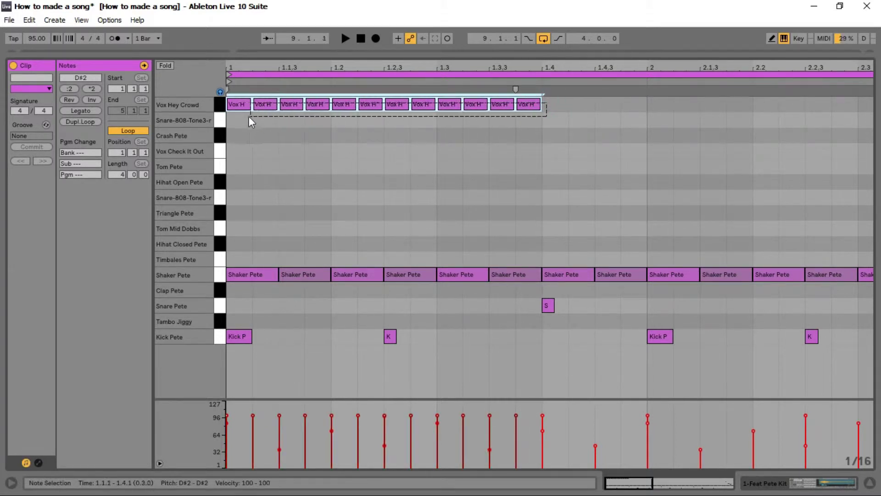
pyautogui.moveTo(332, 415); pyautogui.dragTo(333, 428)
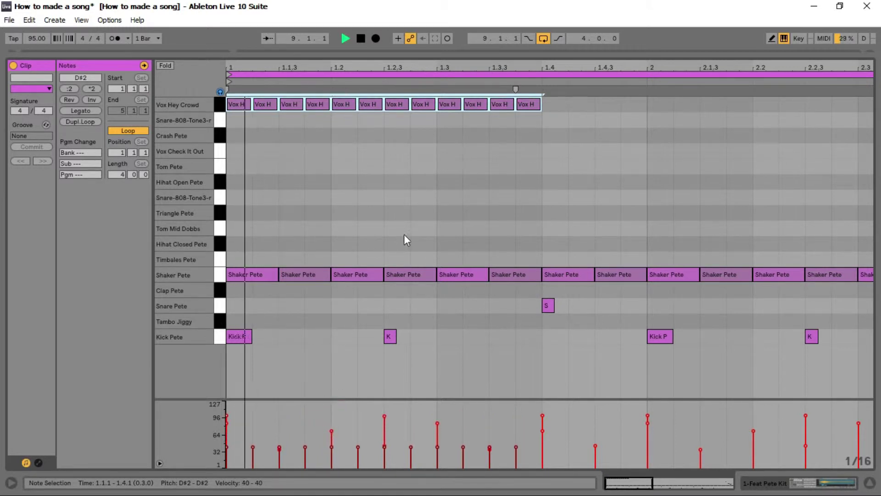
pyautogui.moveTo(580, 103)
pyautogui.mouseDown()
pyautogui.moveTo(293, 164)
pyautogui.moveTo(233, 167)
pyautogui.mouseUp()
pyautogui.press('Delete')
# - Draw a new eighth-note Vox Hey Crowd hit and move it to the 1.1.3 offbeat
pyautogui.doubleClick(239, 106)
pyautogui.moveTo(252, 105)
pyautogui.mouseDown()
pyautogui.moveTo(278, 104)
pyautogui.moveTo(282, 119)
pyautogui.moveTo(281, 105)
pyautogui.mouseUp()
pyautogui.press('space')
pyautogui.press('space')
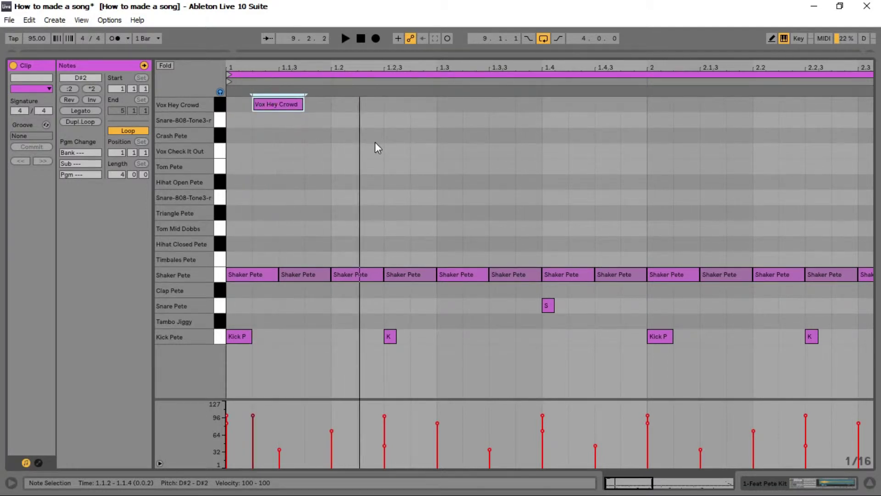
pyautogui.moveTo(280, 105); pyautogui.dragTo(306, 105)
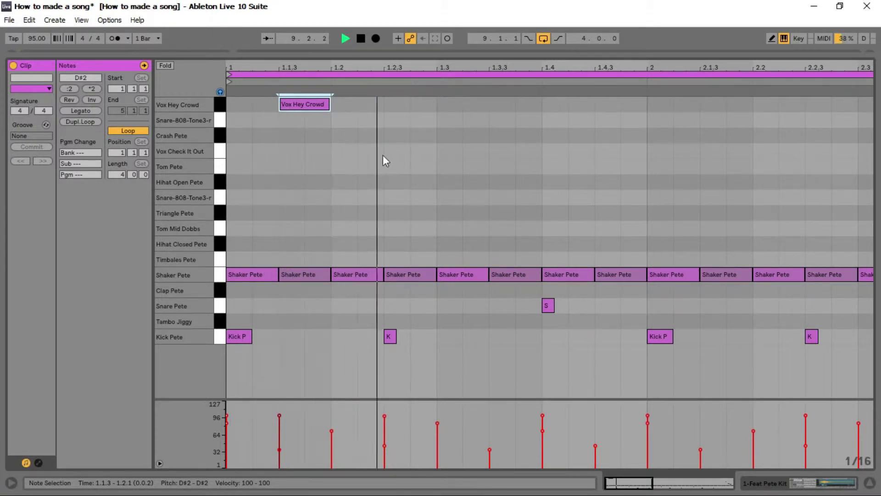
pyautogui.press('space')
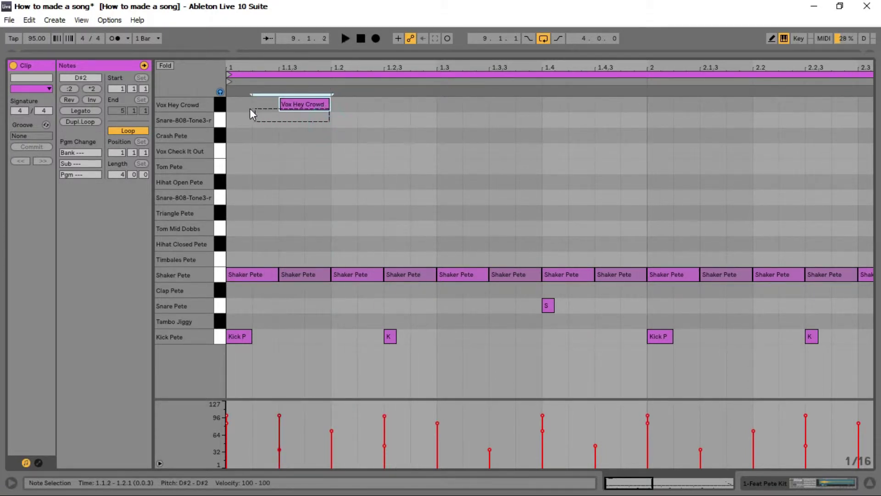
# - Duplicate the Vox note with its leading gap to fill offbeats across bars one and two
pyautogui.moveTo(329, 114); pyautogui.dragTo(234, 110)
pyautogui.hotkey('ctrl', 'd')
pyautogui.hotkey('ctrl', 'd')
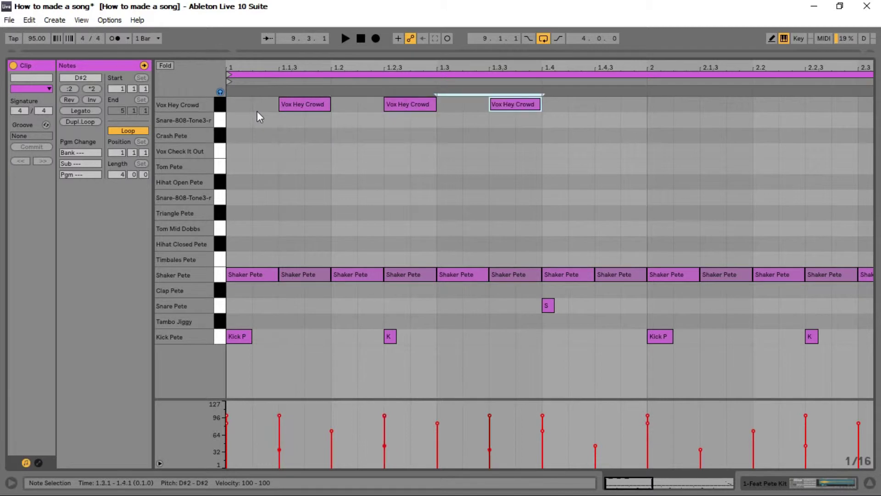
pyautogui.hotkey('ctrl', 'd')
pyautogui.hotkey('ctrl', 'd')
pyautogui.hotkey('ctrl', 'd')
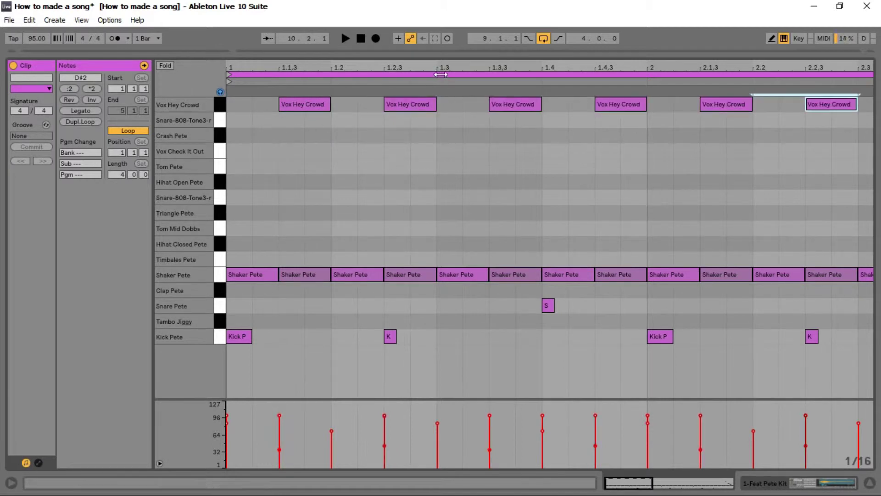
# - Lower the six Vox notes' velocity and duplicate them later in the clip, nudging into place
pyautogui.moveTo(440, 73); pyautogui.dragTo(363, 117)
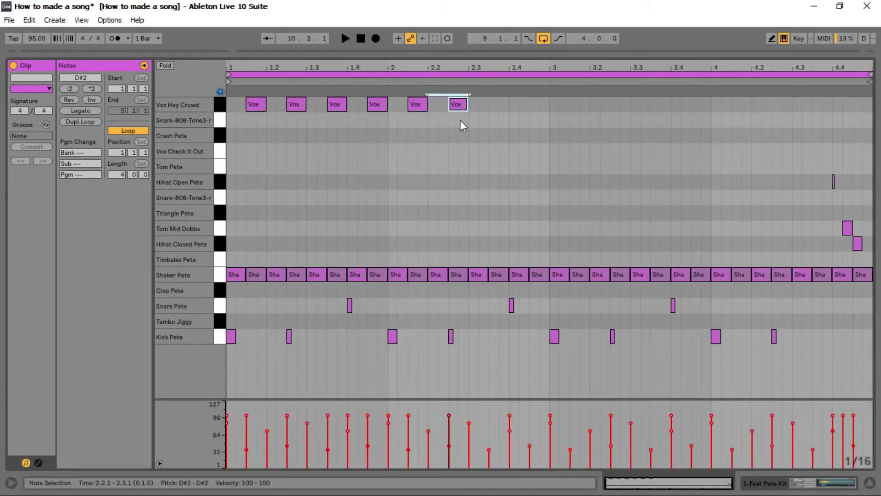
pyautogui.moveTo(468, 122); pyautogui.dragTo(272, 109)
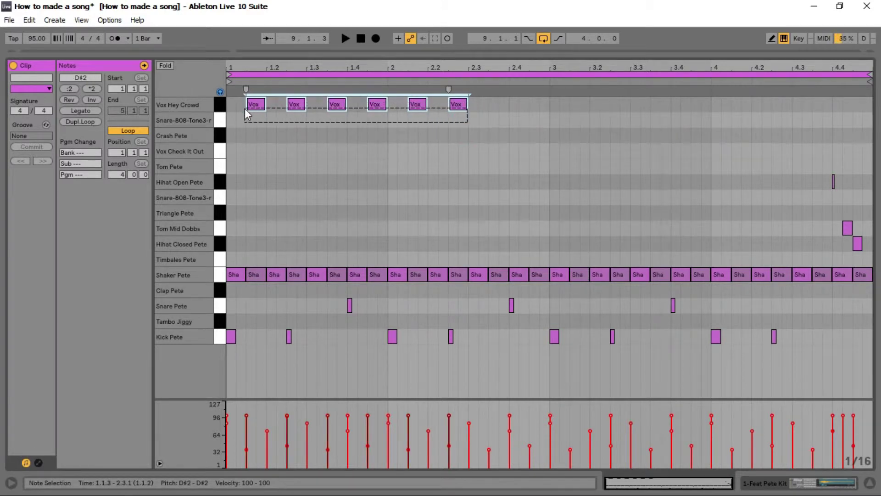
pyautogui.moveTo(287, 417); pyautogui.dragTo(287, 441)
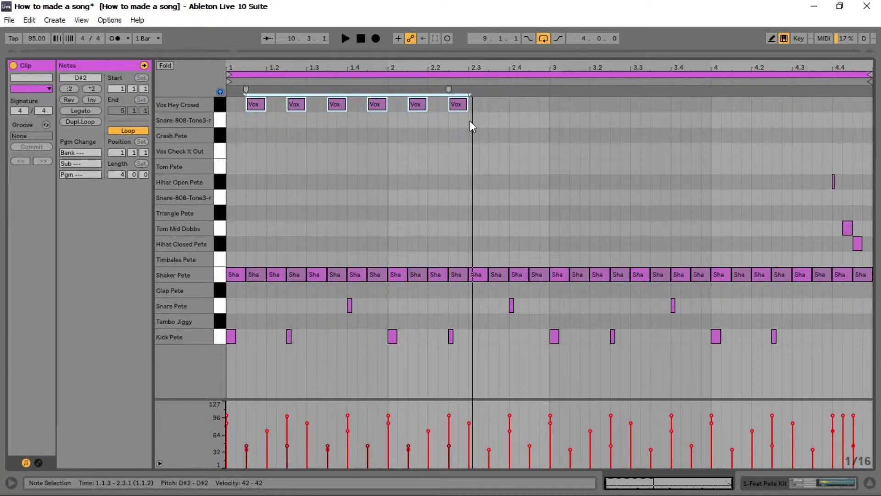
pyautogui.hotkey('ctrl', 'd')
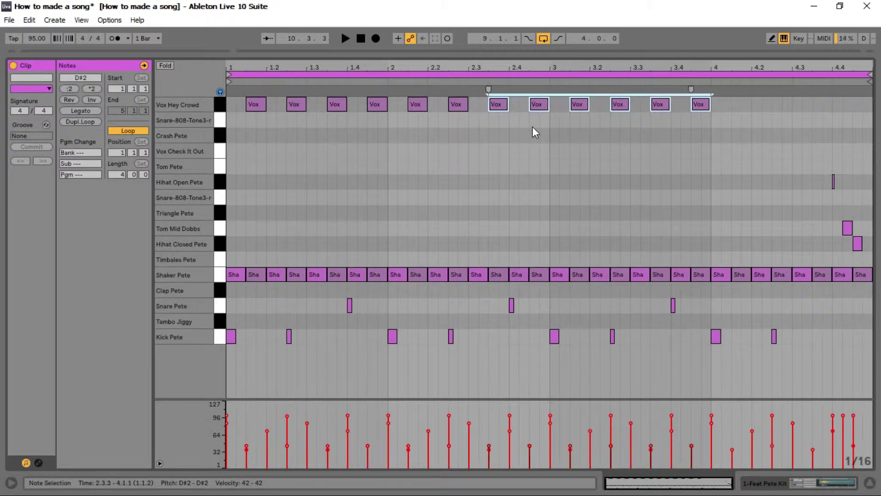
pyautogui.press('Right')
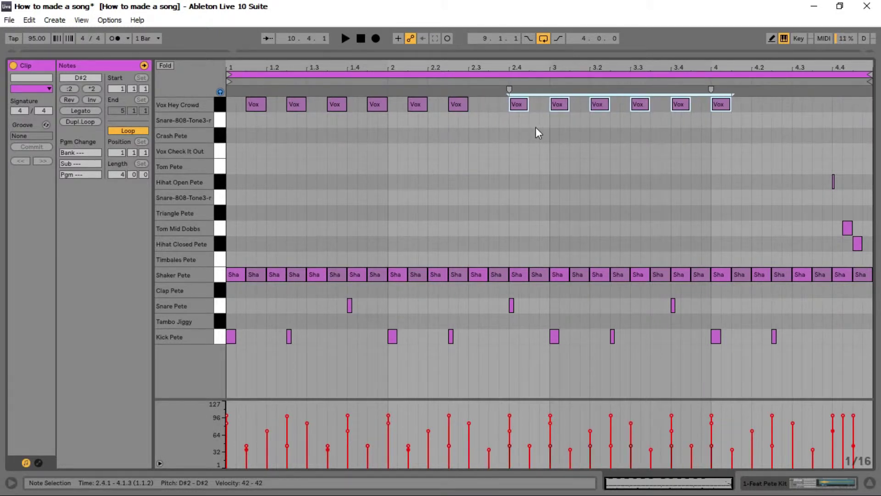
pyautogui.press('Left')
pyautogui.press('Left')
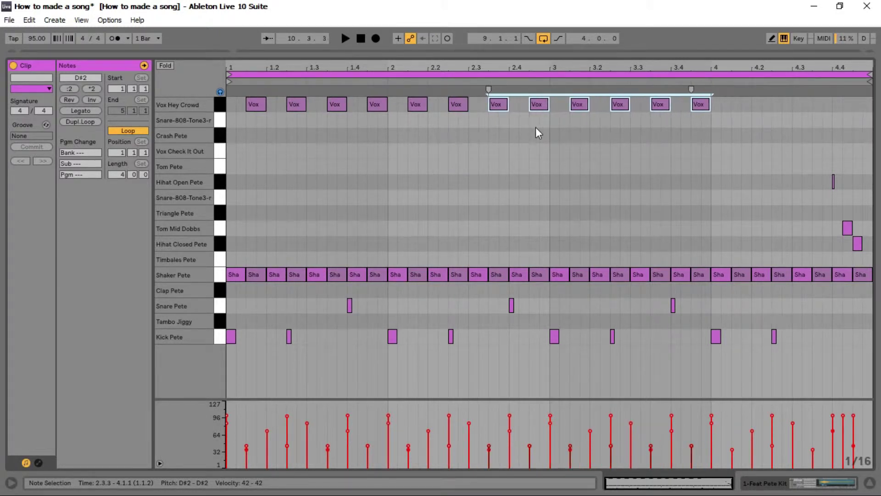
# - Duplicate the last four Vox Hey Crowd notes into bar 4 and start playback
pyautogui.click(706, 123)
pyautogui.moveTo(703, 134); pyautogui.dragTo(554, 107)
pyautogui.hotkey('ctrl', 'd')
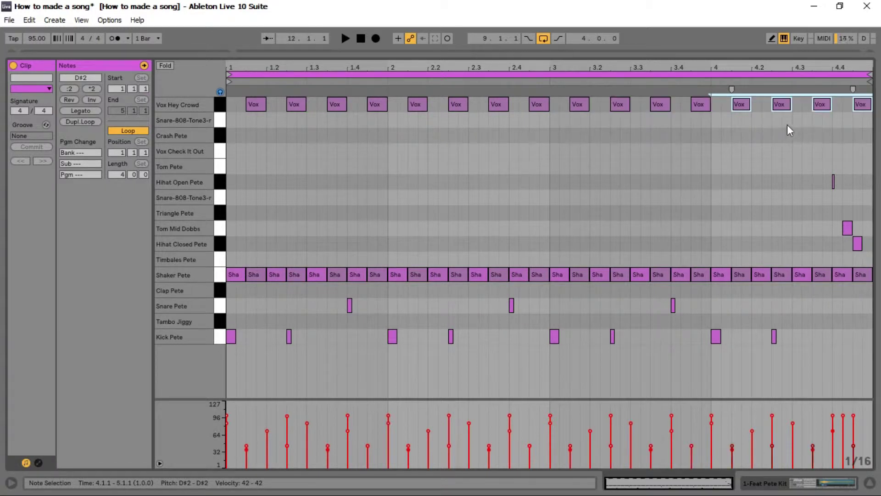
pyautogui.press('space')
pyautogui.click(847, 129)
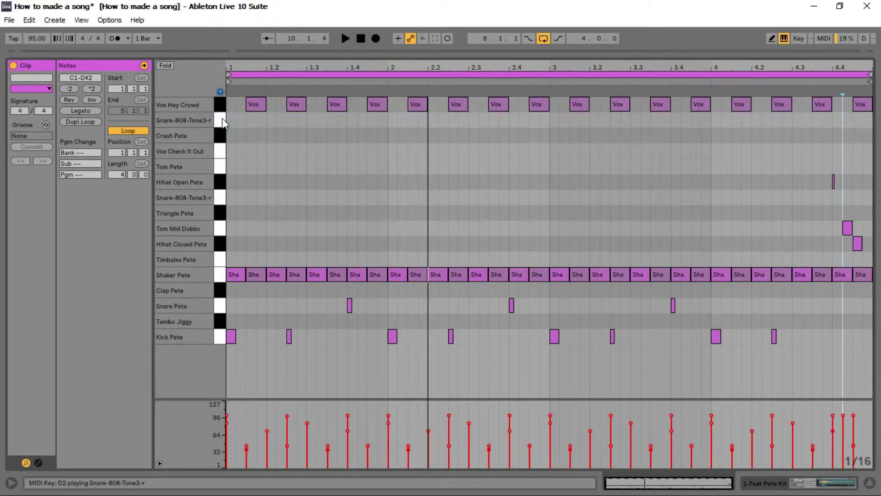
# - Audition a trial 808 snare note near beat 4, then delete it
pyautogui.press('space')
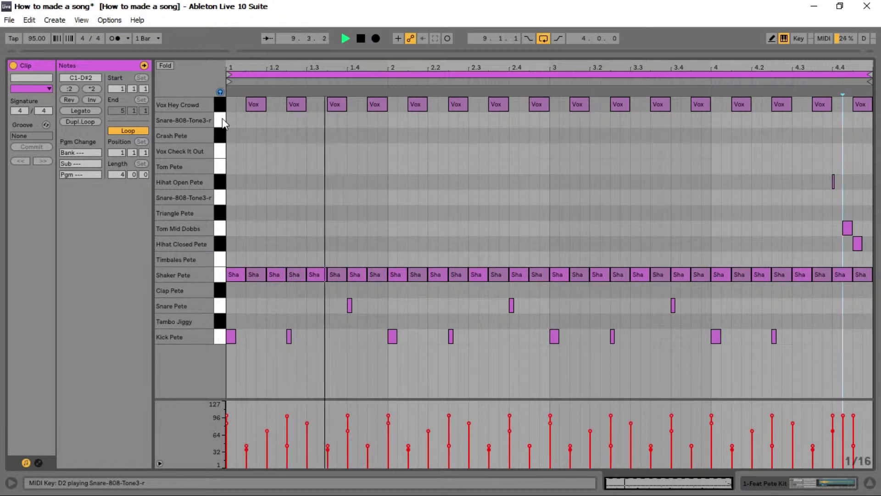
pyautogui.doubleClick(349, 123)
pyautogui.press('space')
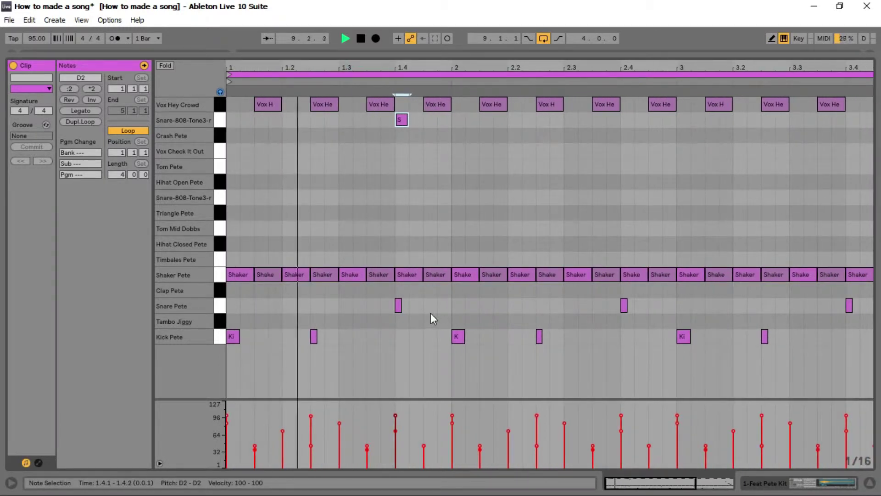
pyautogui.moveTo(448, 146); pyautogui.dragTo(375, 126)
pyautogui.press('Delete')
pyautogui.press('space')
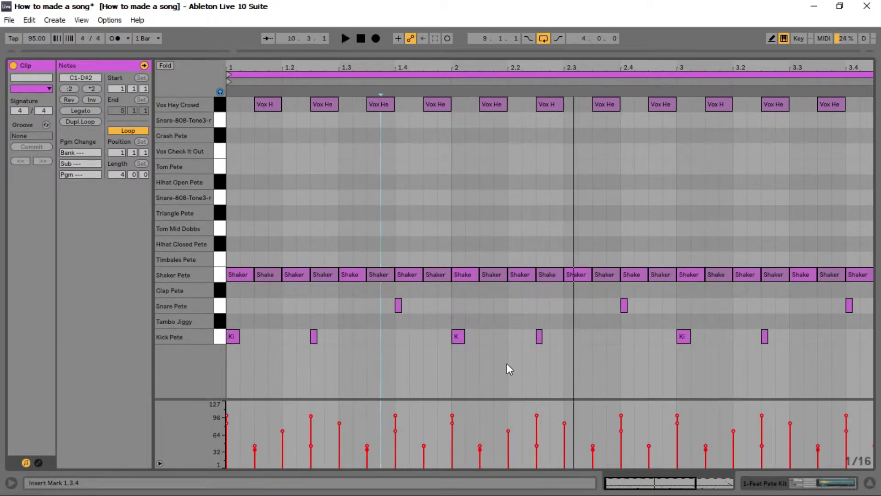
# - Redraw the bar-2 kick and add an 808 snare hit at 1.4.2, then play
pyautogui.moveTo(505, 365); pyautogui.dragTo(425, 333)
pyautogui.press('Delete')
pyautogui.click(426, 333)
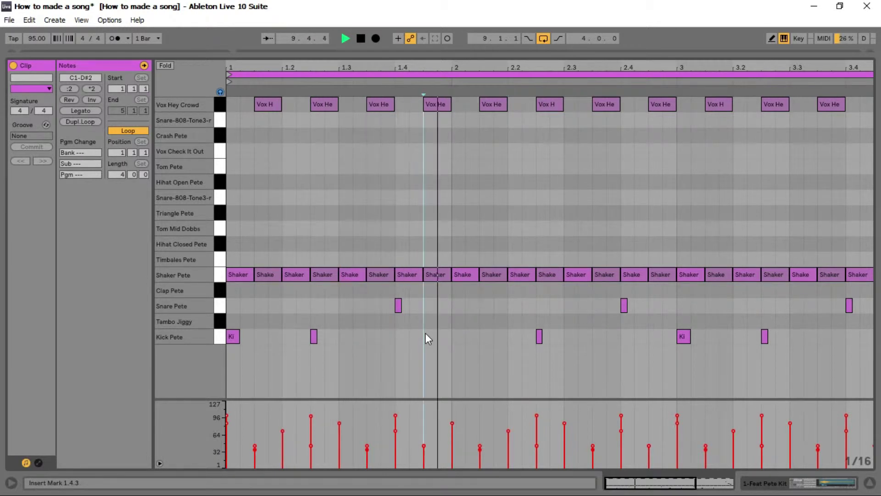
pyautogui.doubleClick(458, 336)
pyautogui.doubleClick(416, 120)
pyautogui.press('space')
# - Build the snare roll on a 1/32 grid with short, duplicated, softer 808 snare notes
pyautogui.moveTo(427, 67); pyautogui.dragTo(426, 124)
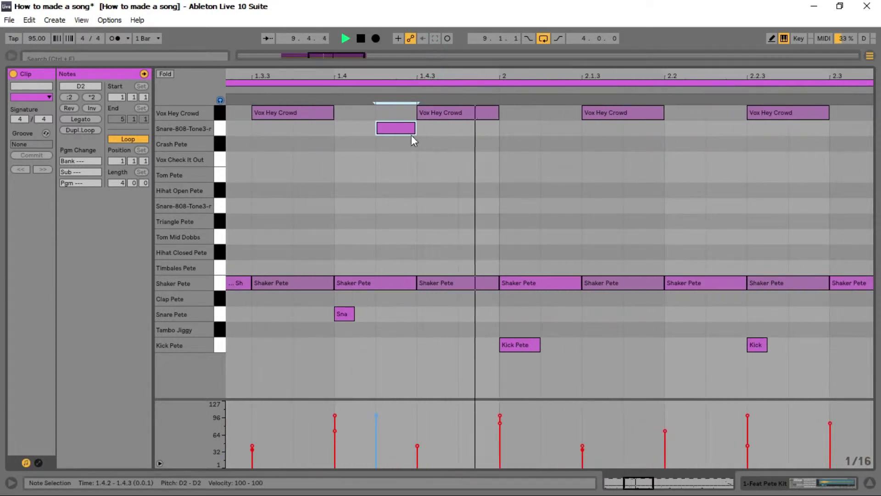
pyautogui.doubleClick(469, 129)
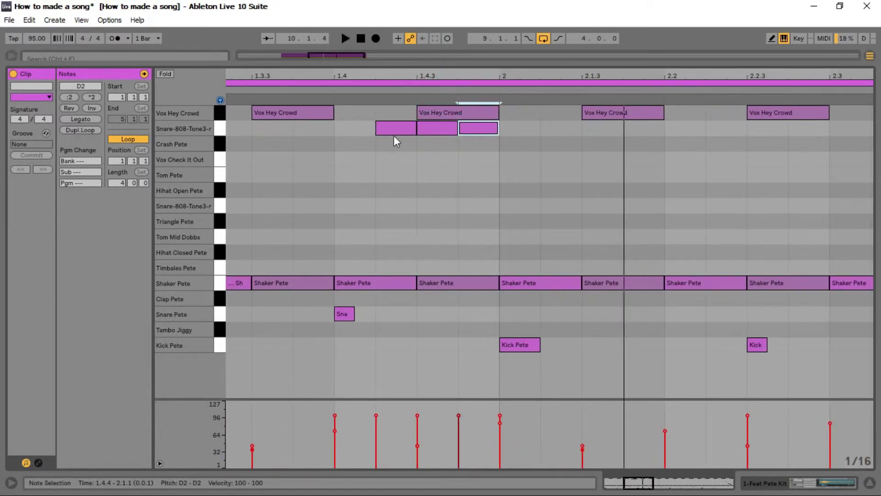
pyautogui.rightClick(476, 182)
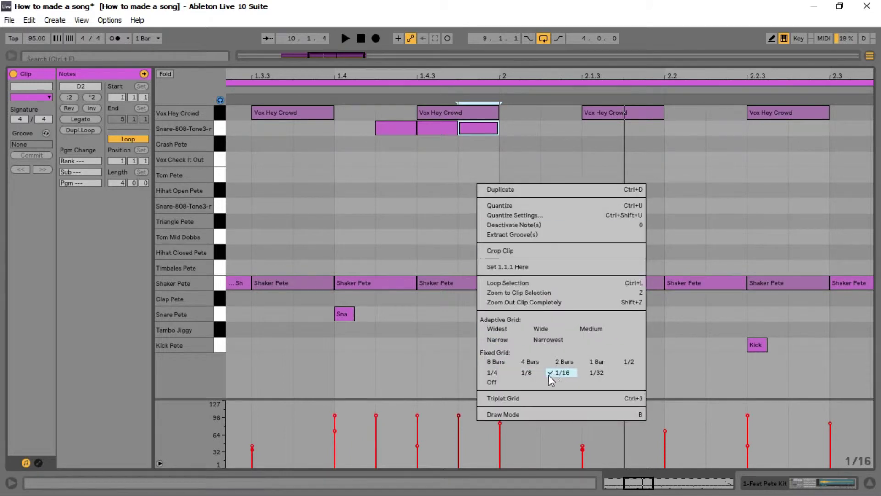
pyautogui.click(599, 372)
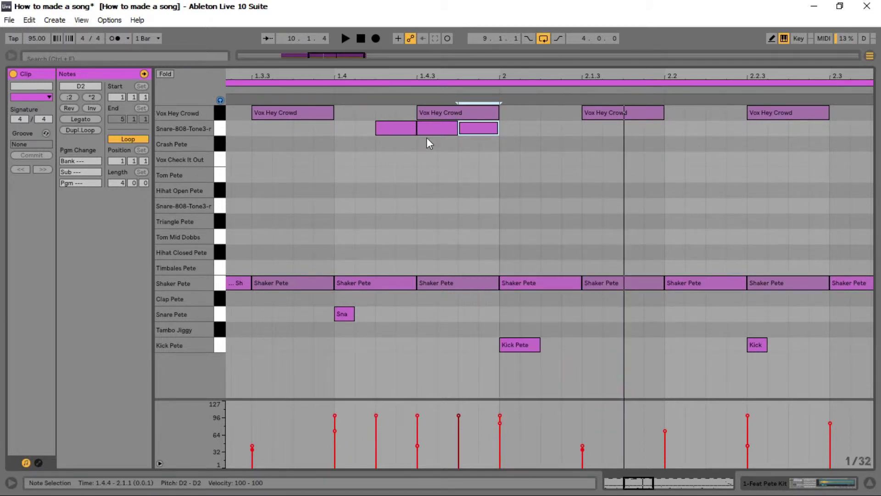
pyautogui.moveTo(415, 129); pyautogui.dragTo(396, 129)
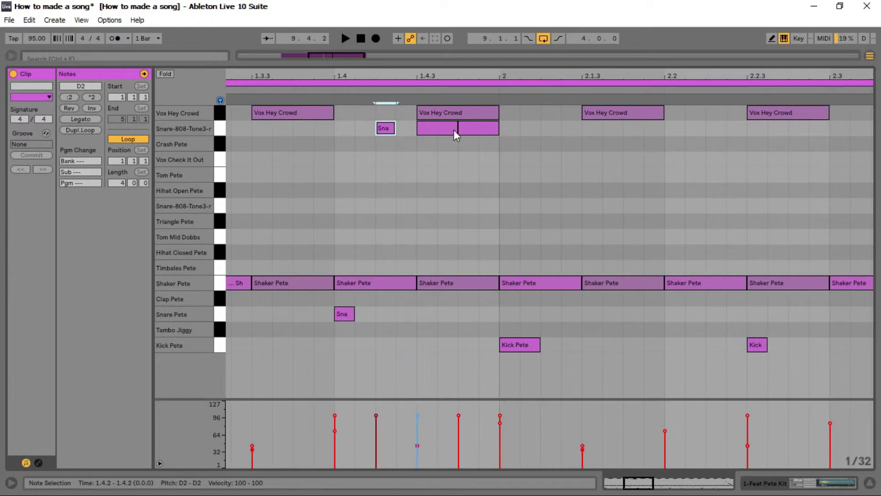
pyautogui.hotkey('ctrl', 'd')
pyautogui.moveTo(377, 415)
pyautogui.mouseDown()
pyautogui.moveTo(376, 432)
pyautogui.moveTo(396, 427)
pyautogui.mouseUp()
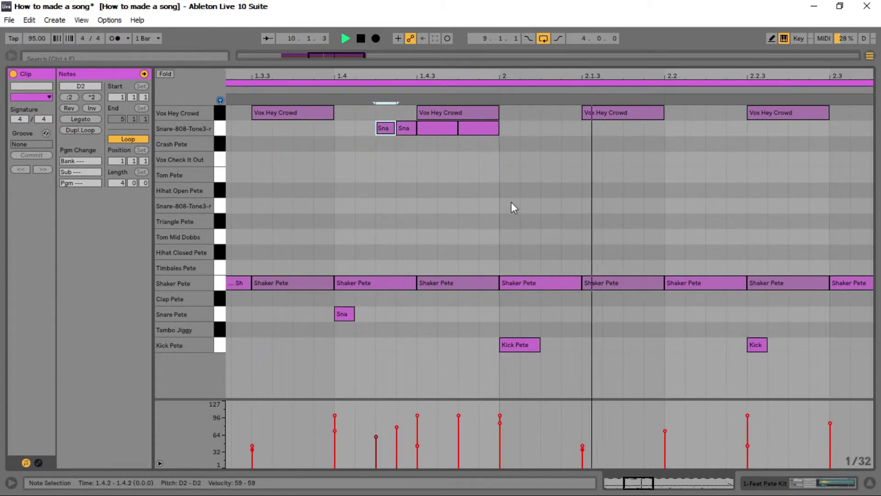
# - Delete the stray Snare Pete note and restart playback
pyautogui.moveTo(458, 75); pyautogui.dragTo(465, 77)
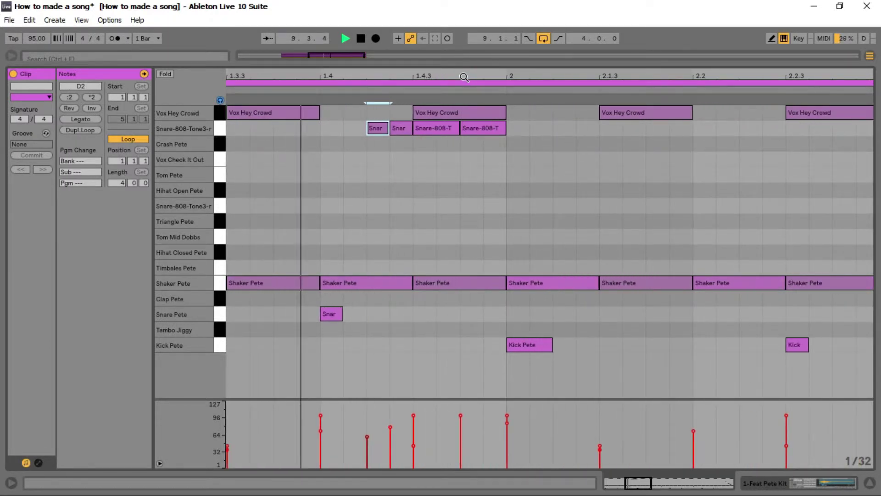
pyautogui.press('space')
pyautogui.click(329, 314)
pyautogui.press('Delete')
pyautogui.press('space')
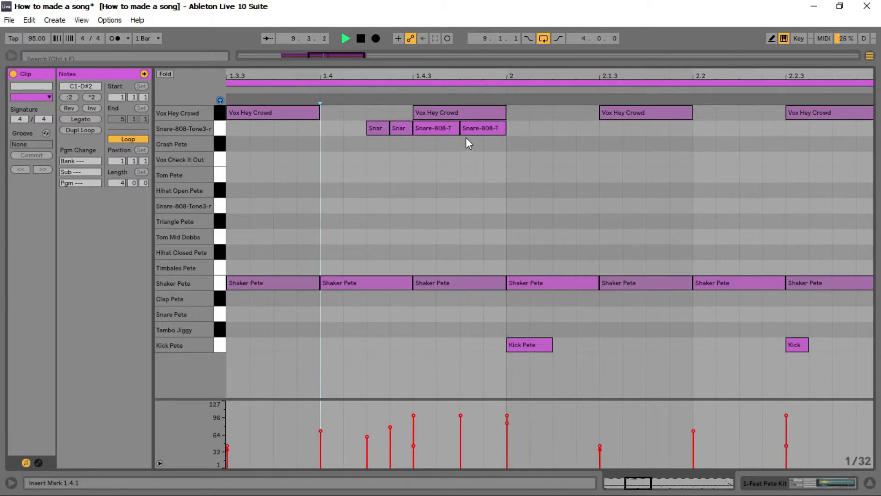
# - Move the last snare note to 1.4.4, restoring the bar-2 kick with undo
pyautogui.moveTo(479, 129); pyautogui.dragTo(523, 134)
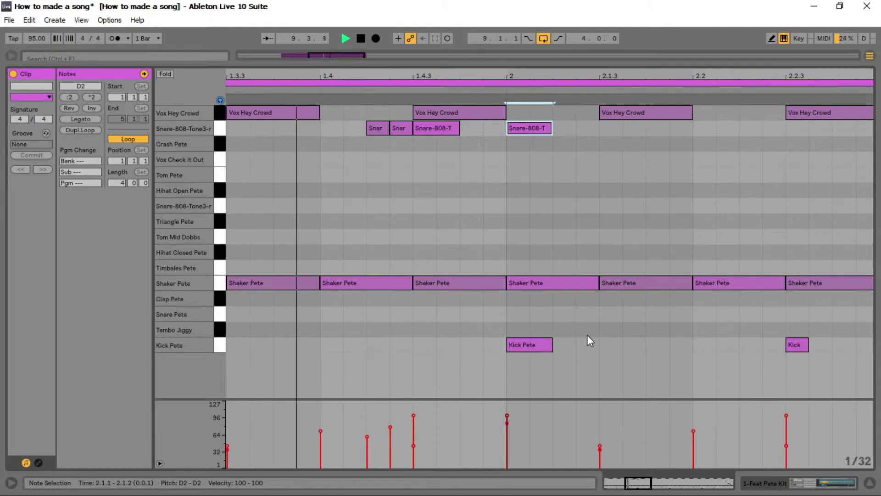
pyautogui.press('space')
pyautogui.moveTo(529, 129); pyautogui.dragTo(506, 131)
pyautogui.click(528, 345)
pyautogui.press('Delete')
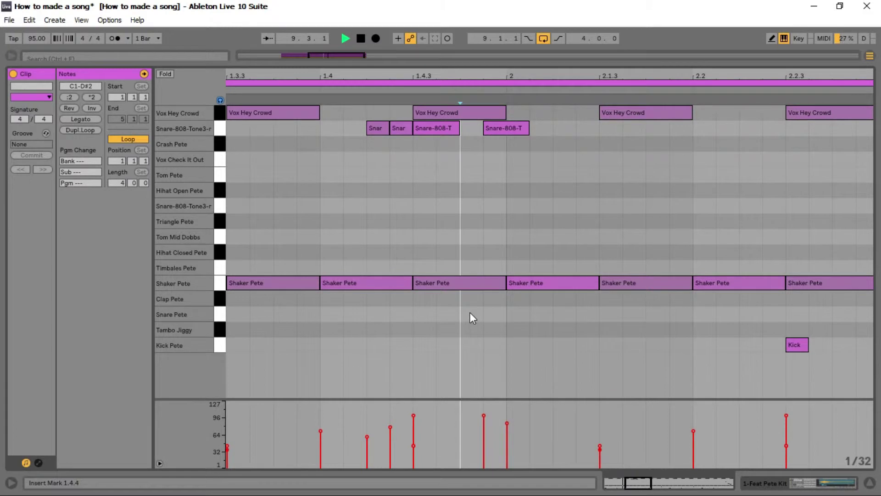
pyautogui.press('space')
pyautogui.press('space')
pyautogui.hotkey('ctrl', 'z')
pyautogui.hotkey('ctrl', 'z')
pyautogui.press('space')
pyautogui.moveTo(527, 127); pyautogui.dragTo(485, 127)
pyautogui.click(518, 173)
pyautogui.scroll(-5, 516, 76)
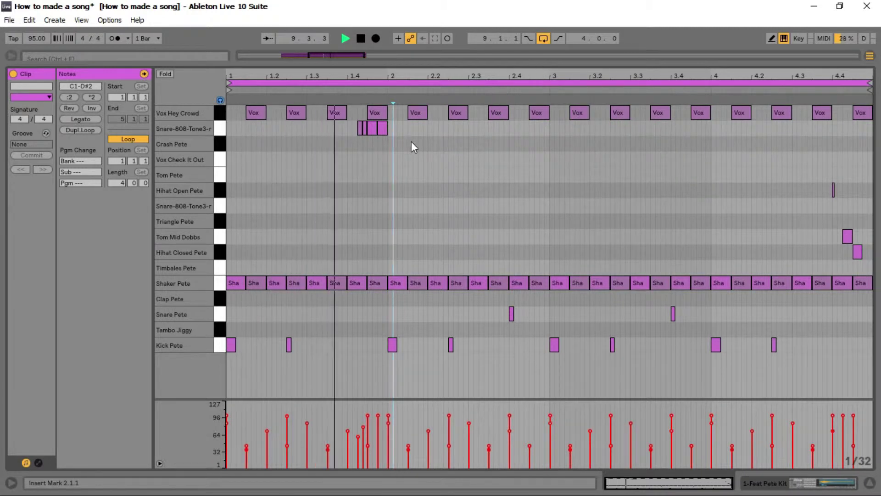
pyautogui.scroll(5, 272, 75)
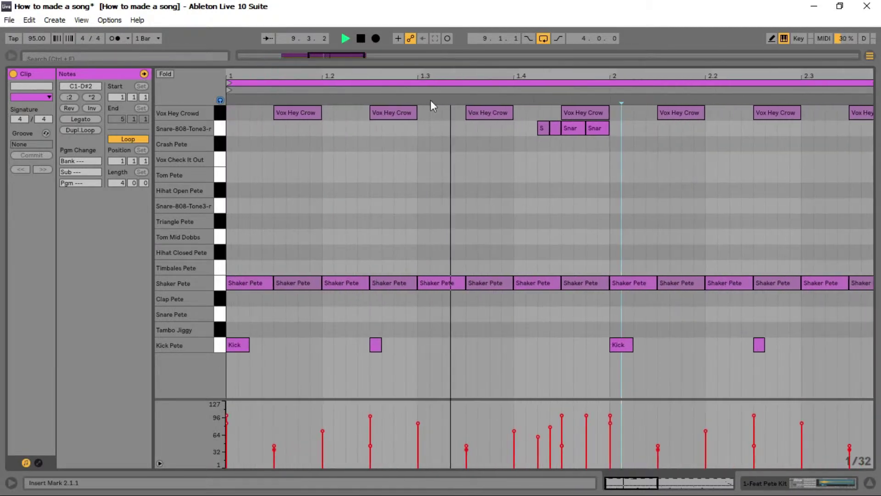
# - Draw snare hits in the Snare-808-Tone3 row near 1.3.2 and 1.3.3
pyautogui.doubleClick(431, 145)
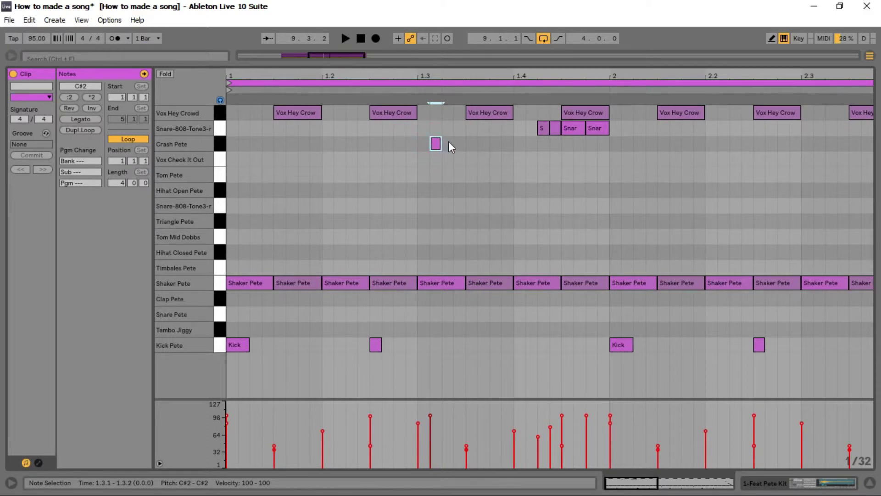
pyautogui.moveTo(436, 144); pyautogui.dragTo(436, 128)
pyautogui.press('space')
pyautogui.doubleClick(459, 128)
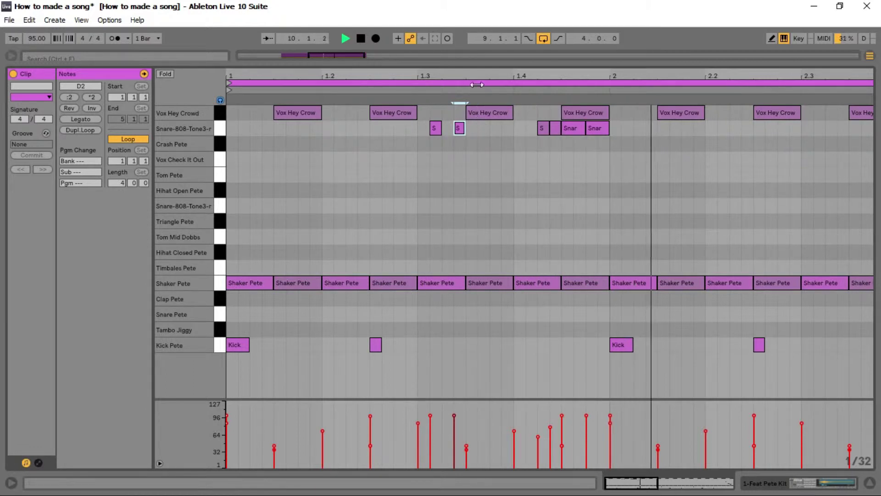
# - Delete the extra snare note near 1.3.3 and zoom out to the whole clip
pyautogui.moveTo(476, 83); pyautogui.dragTo(372, 103)
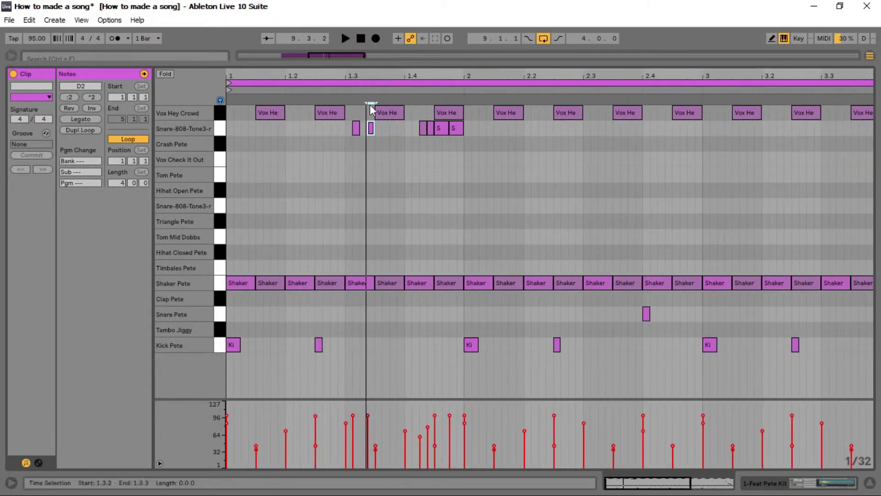
pyautogui.moveTo(358, 76)
pyautogui.mouseDown()
pyautogui.moveTo(358, 110)
pyautogui.moveTo(395, 128)
pyautogui.mouseUp()
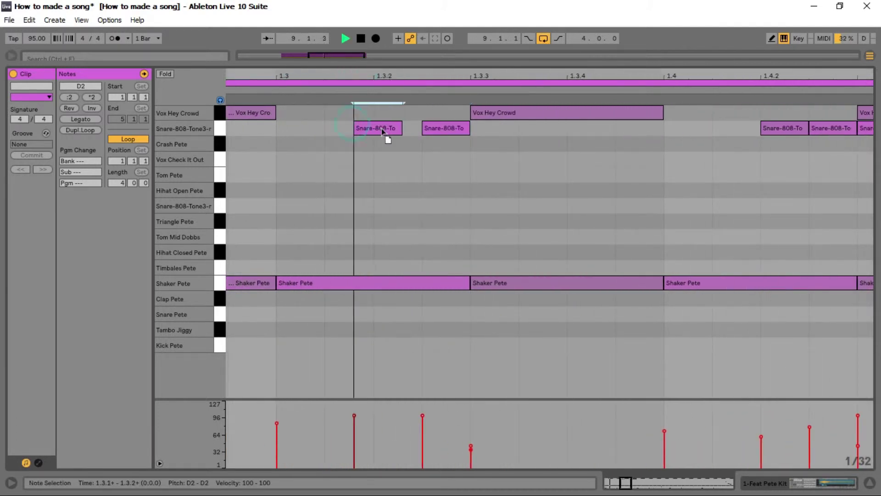
pyautogui.click(441, 131)
pyautogui.press('Delete')
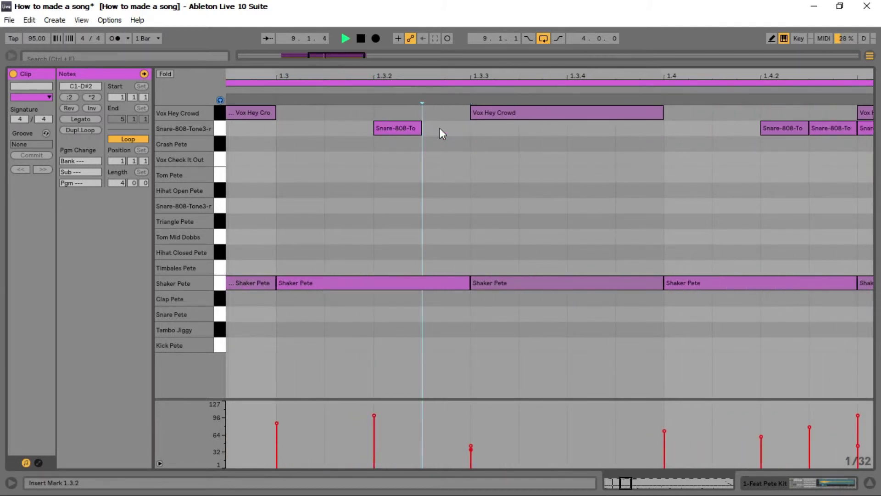
pyautogui.press('-')
pyautogui.press('-')
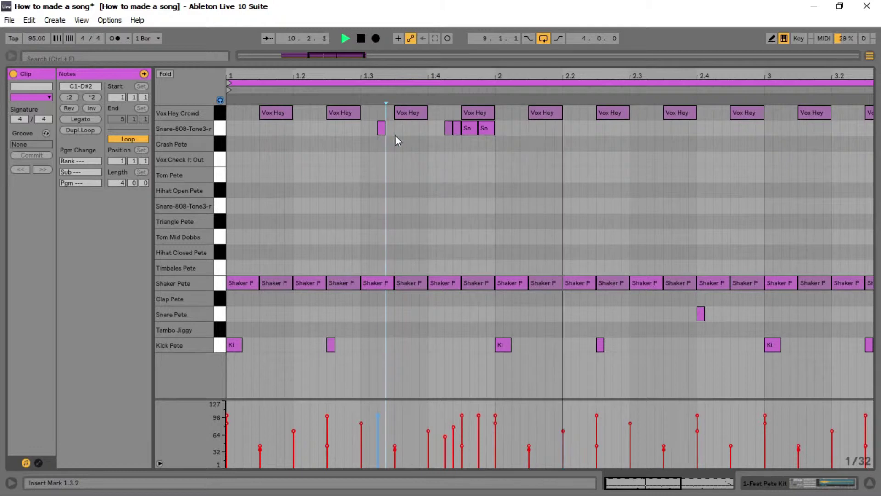
pyautogui.press('-')
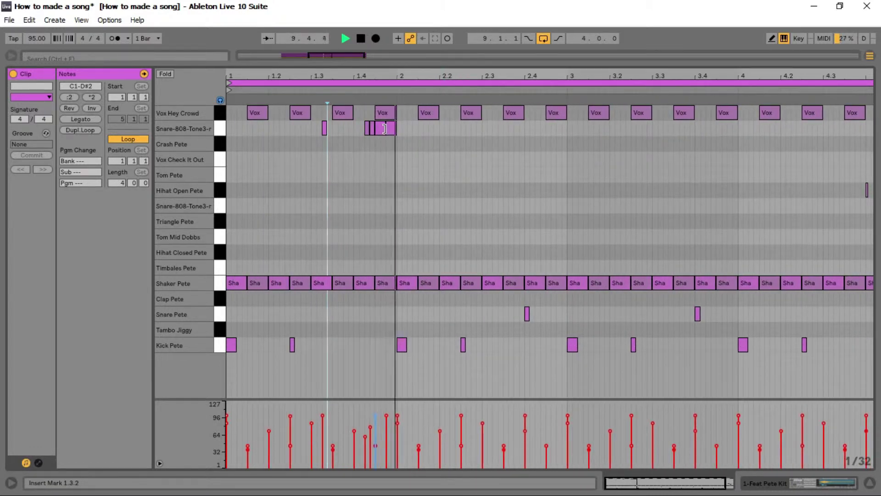
pyautogui.press('-')
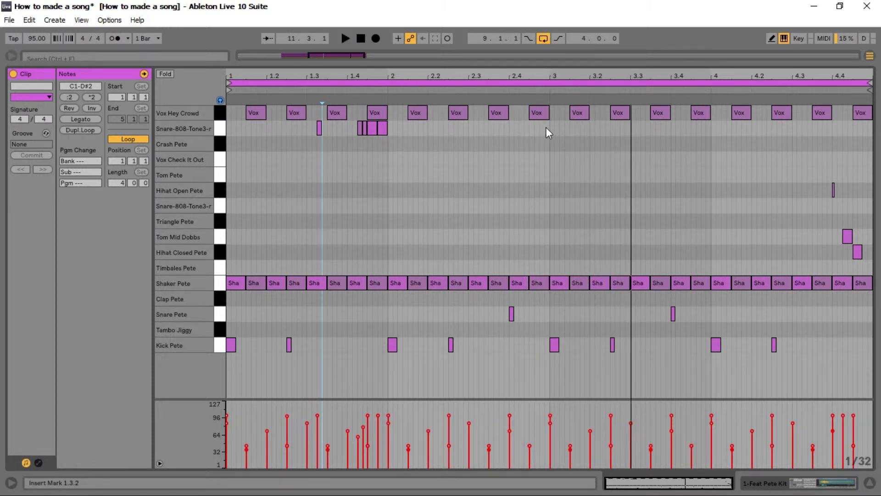
# - Copy the first-half snare hits into bars 3–4 and audition them
pyautogui.moveTo(550, 131); pyautogui.dragTo(316, 131)
pyautogui.moveTo(247, 132); pyautogui.dragTo(228, 135)
pyautogui.hotkey('ctrl', 'd')
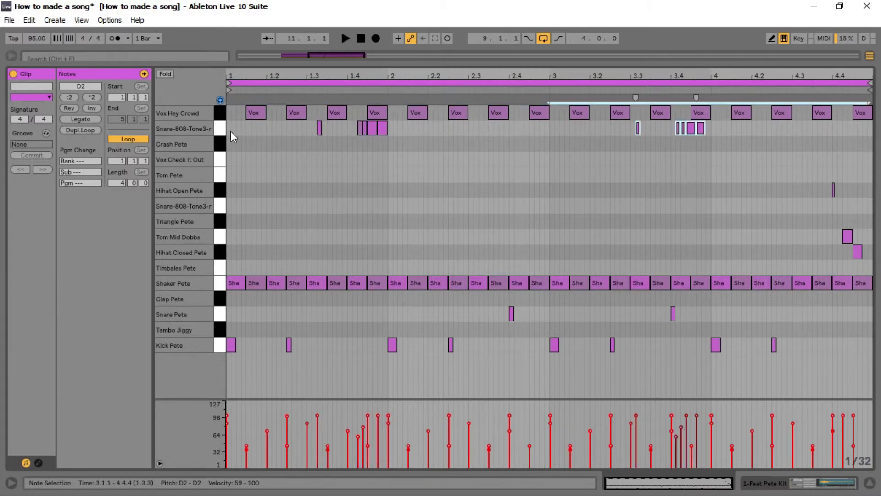
pyautogui.press('space')
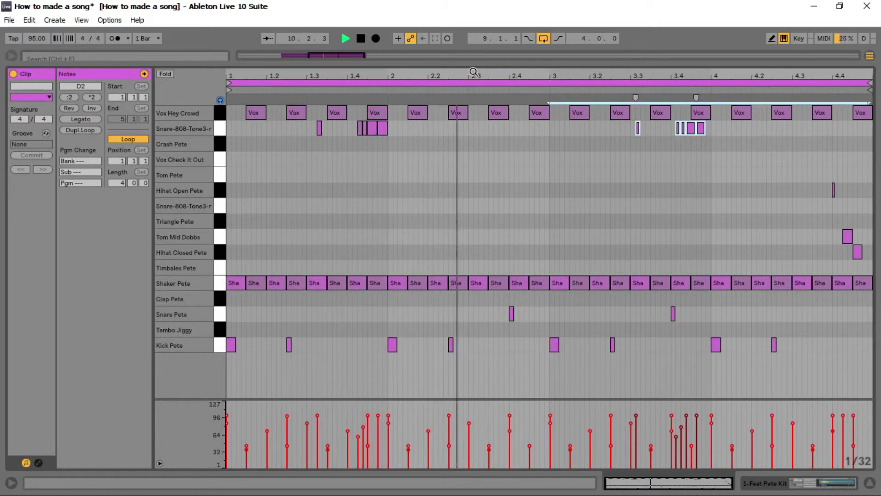
pyautogui.moveTo(516, 71); pyautogui.dragTo(497, 166)
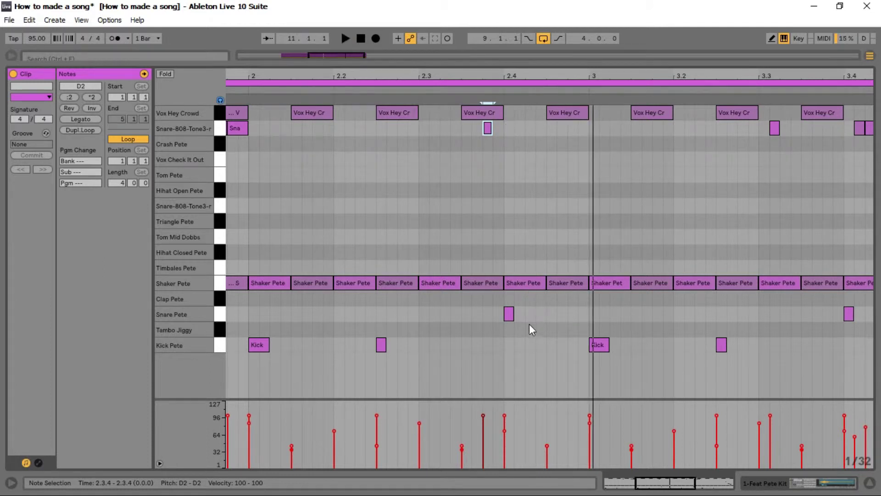
pyautogui.press('space')
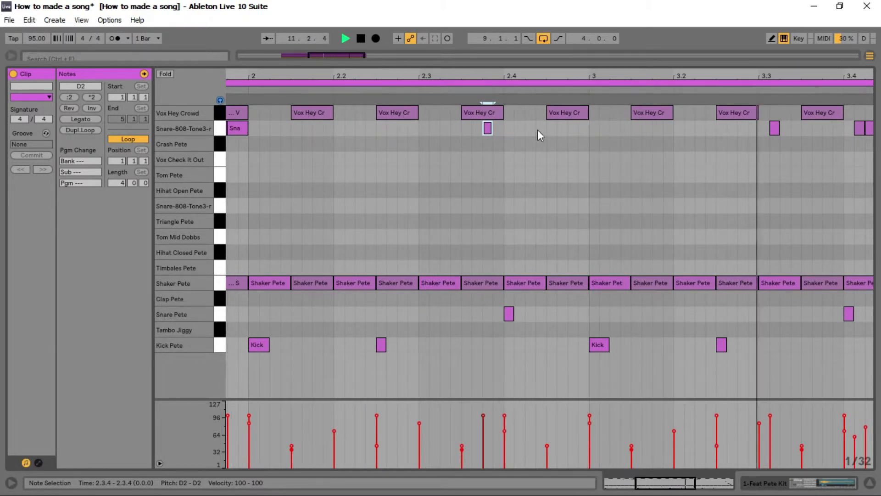
pyautogui.press('-')
# - Delete the stray bar-3 snare note and nudge the roll before bar 4 later
pyautogui.moveTo(638, 130); pyautogui.dragTo(690, 152)
pyautogui.press('Delete')
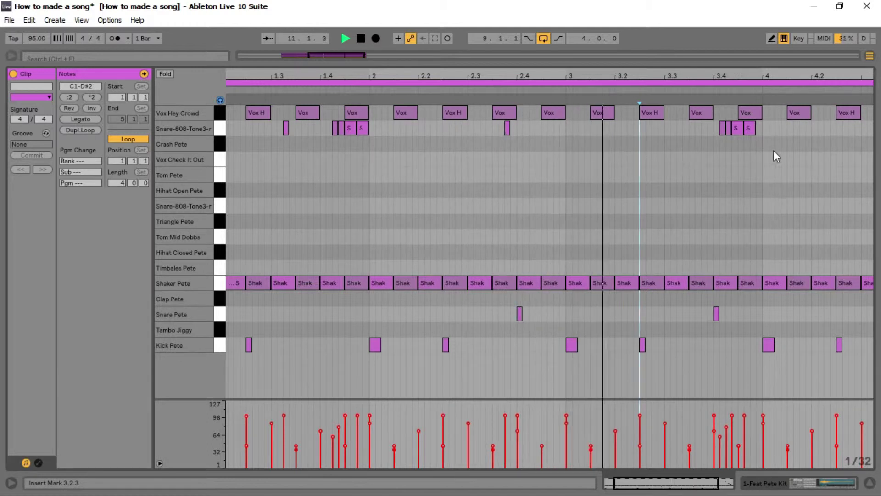
pyautogui.moveTo(815, 168); pyautogui.dragTo(729, 134)
pyautogui.press('Right')
pyautogui.click(725, 204)
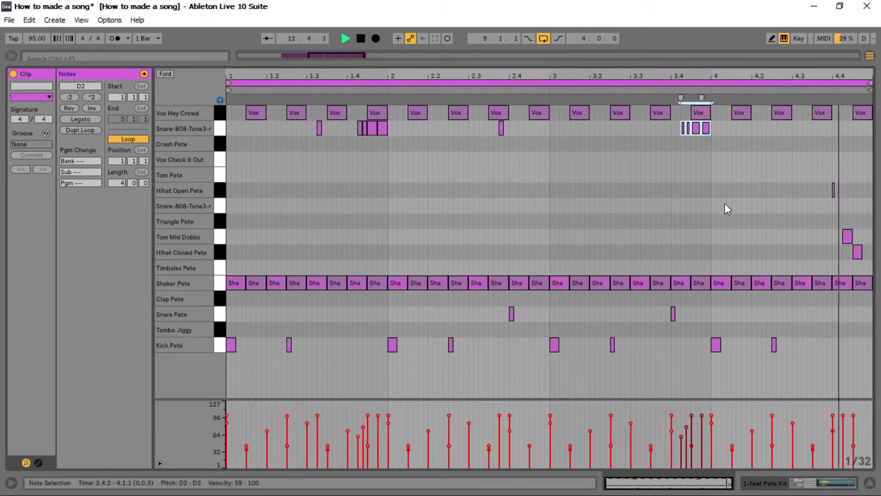
pyautogui.click(823, 185)
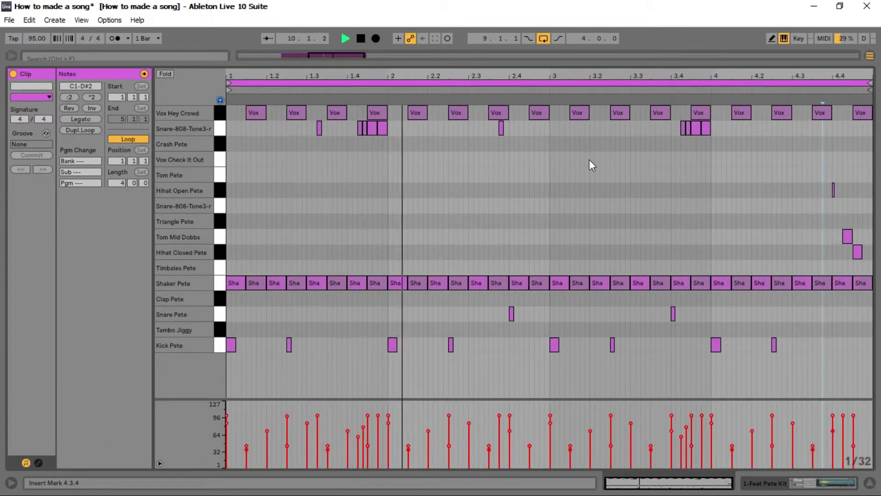
# - Return to Arrangement View and zoom out over the four-track arrangement
pyautogui.press('Tab')
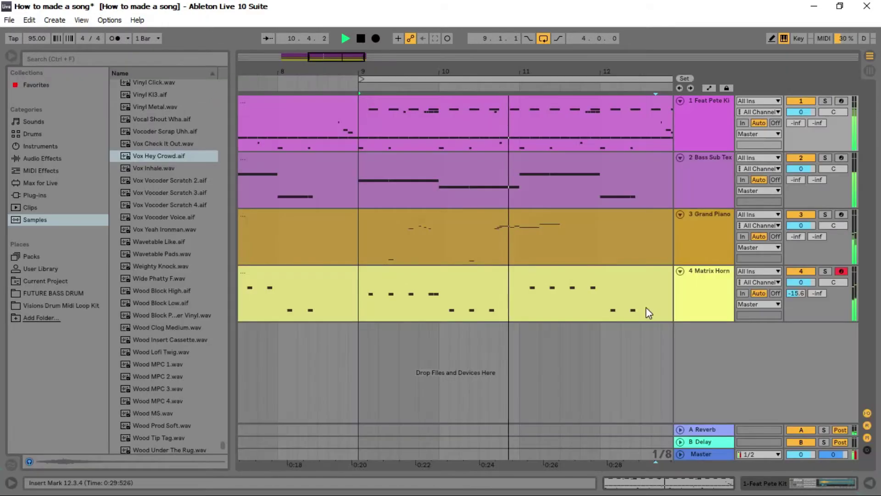
pyautogui.moveTo(512, 81); pyautogui.dragTo(340, 89)
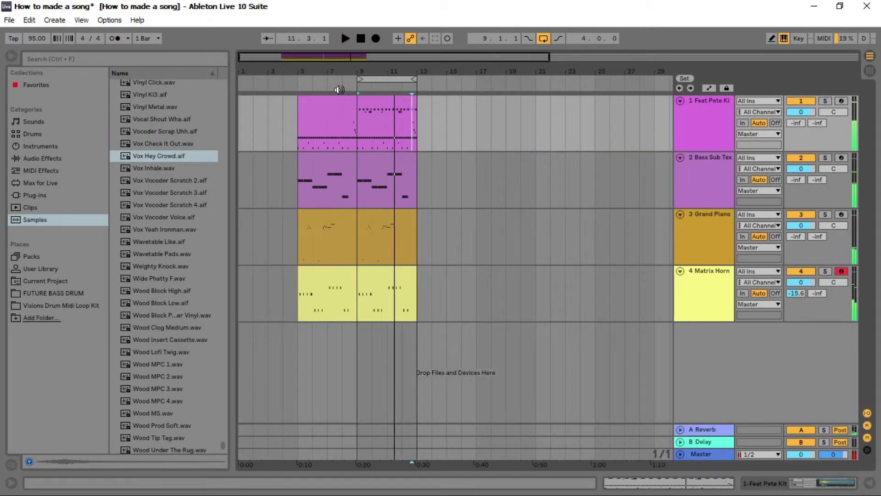
pyautogui.moveTo(413, 82); pyautogui.dragTo(300, 81)
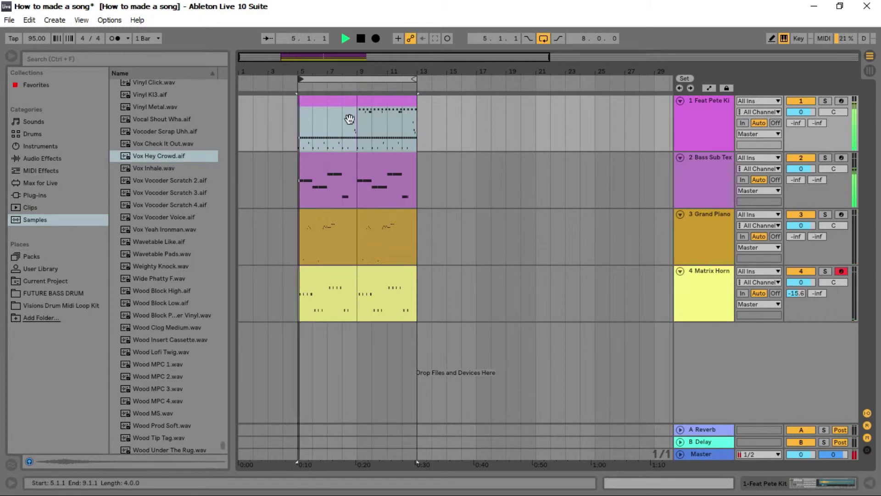
pyautogui.moveTo(359, 72); pyautogui.dragTo(358, 90)
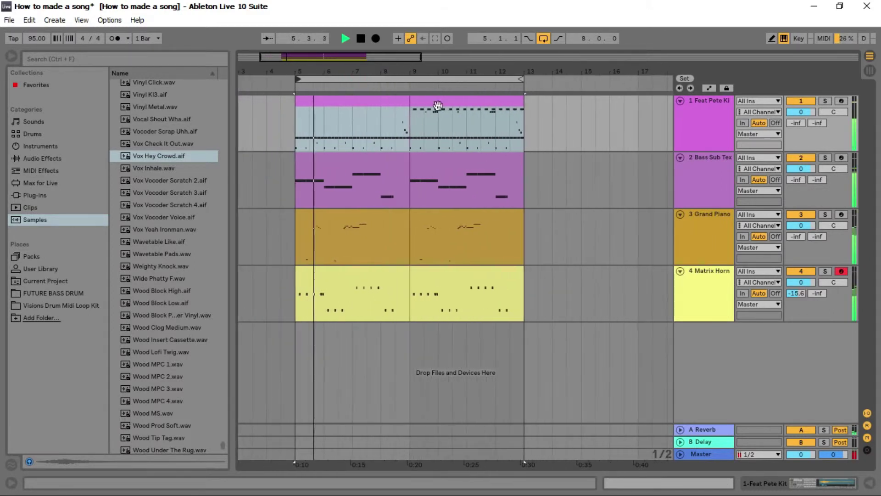
# - Zoom so bars 5–12 fill the view, then save the Live Set
pyautogui.click(543, 183)
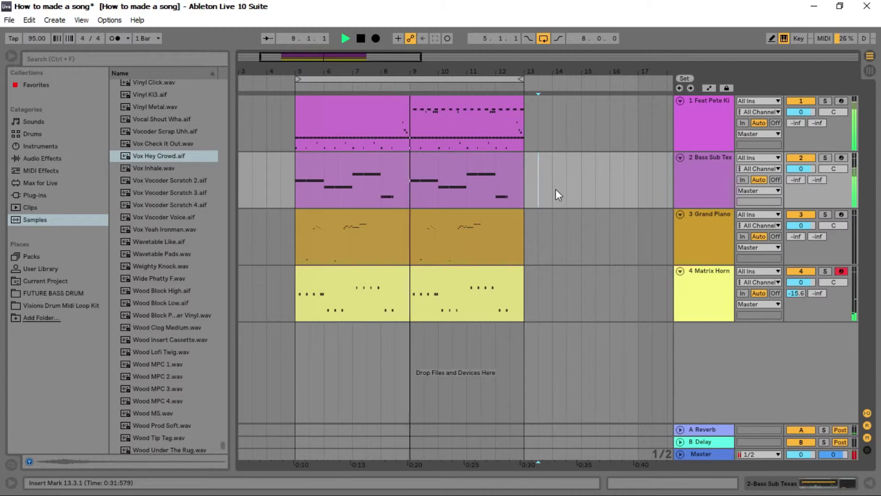
pyautogui.moveTo(373, 72); pyautogui.dragTo(374, 110)
pyautogui.scroll(-1, 490, 188)
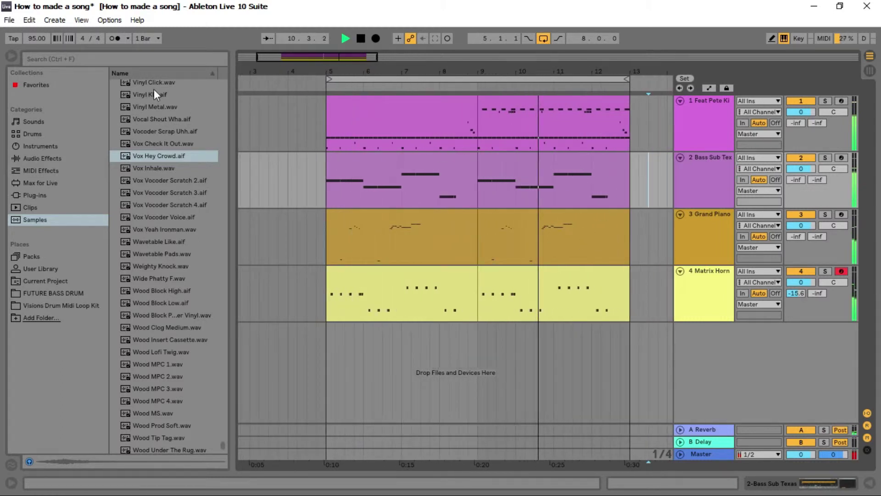
pyautogui.click(9, 23)
pyautogui.click(41, 131)
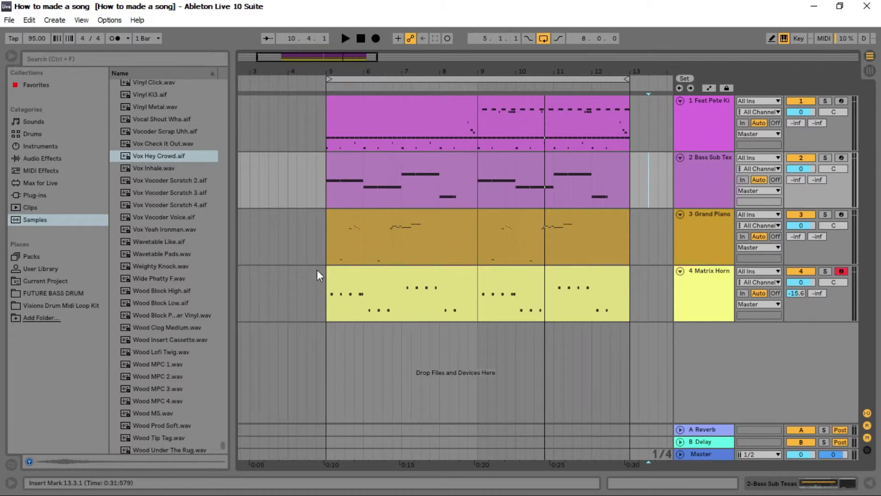
pyautogui.scroll(5, 190, 244)
pyautogui.scroll(5, 191, 244)
pyautogui.scroll(5, 191, 244)
pyautogui.scroll(4, 190, 243)
pyautogui.scroll(4, 190, 243)
pyautogui.scroll(4, 190, 243)
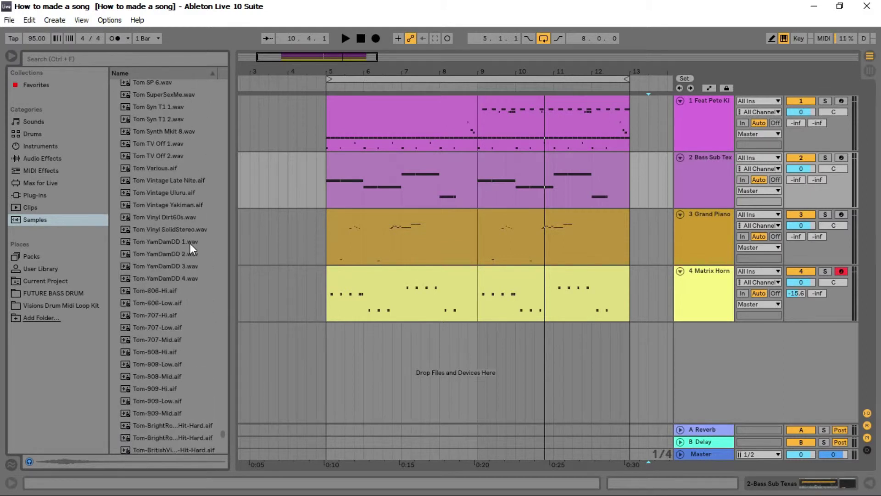
# - Play the bars 9–13 drum clip and solo the drum track
pyautogui.click(506, 113)
pyautogui.press('space')
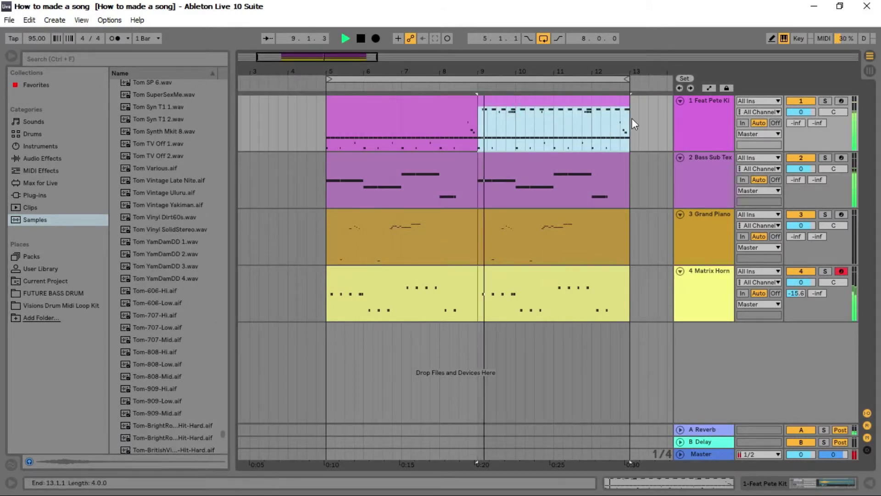
pyautogui.click(704, 115)
pyautogui.press('space')
pyautogui.click(824, 101)
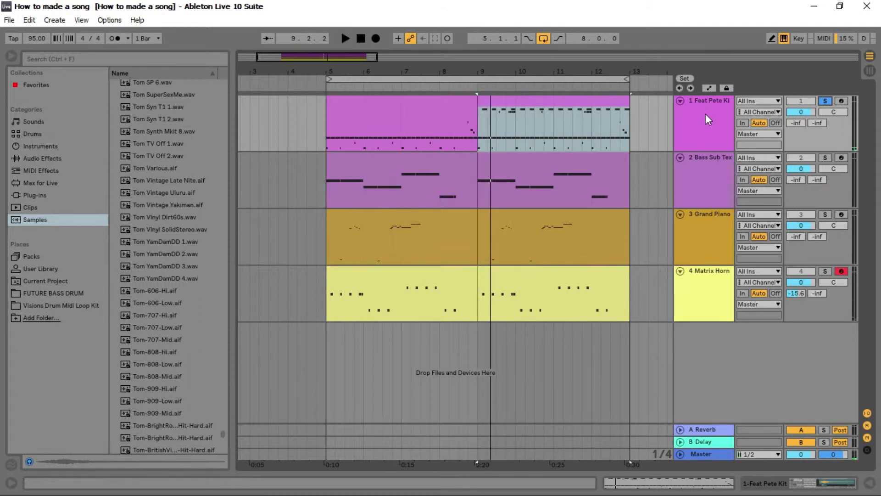
# - Show the Feat Pete Kit drum rack, toggle solo, and zoom out to bars 5–21
pyautogui.click(711, 117)
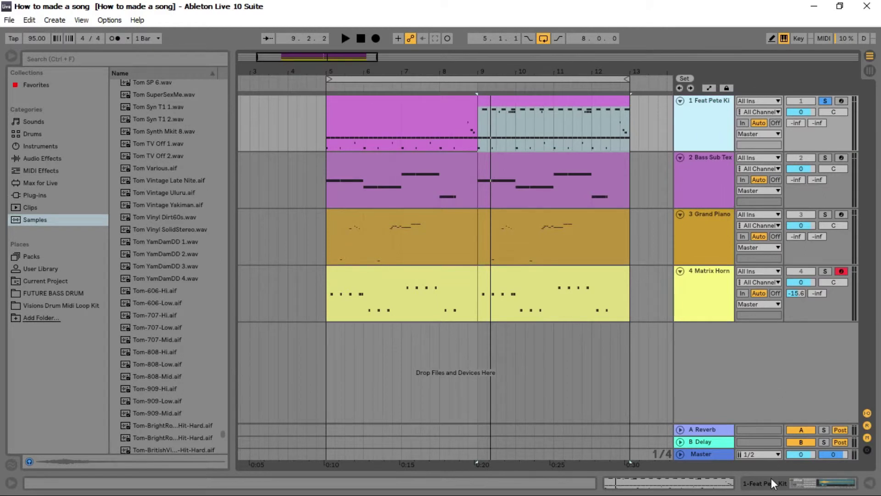
pyautogui.click(829, 483)
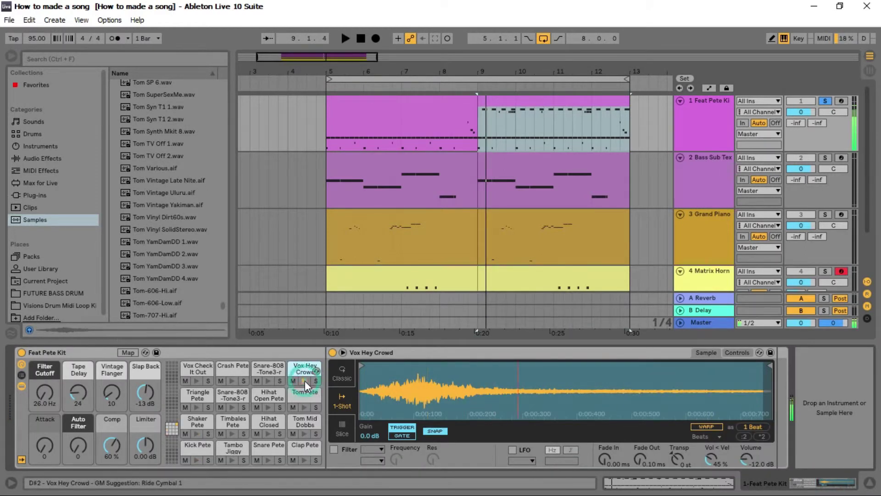
pyautogui.scroll(-1, 526, 217)
pyautogui.scroll(-1, 526, 216)
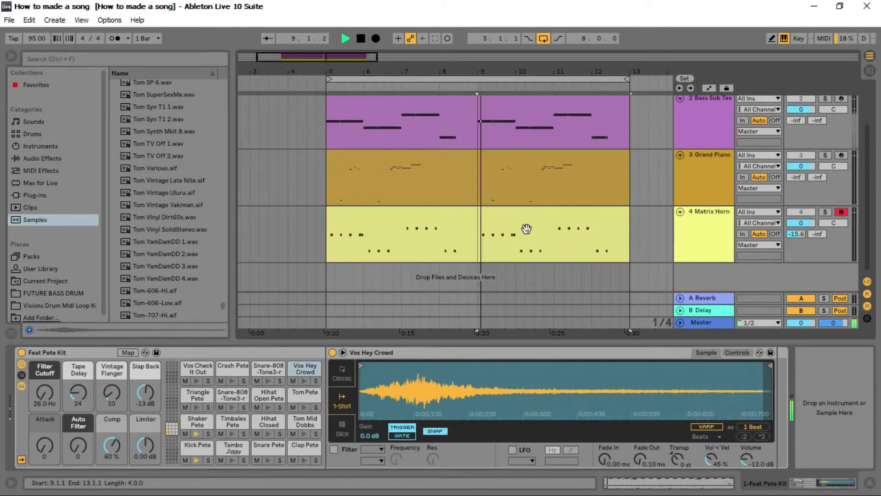
pyautogui.scroll(2, 527, 217)
pyautogui.click(824, 101)
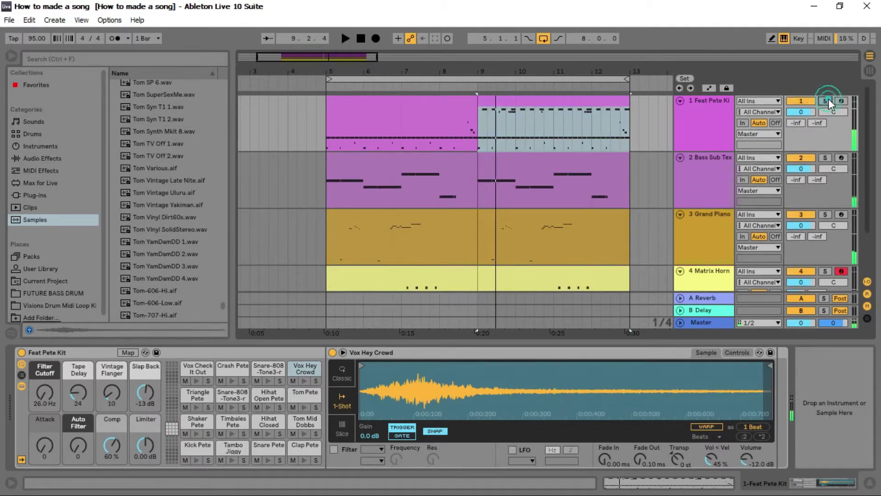
pyautogui.click(823, 102)
pyautogui.click(694, 126)
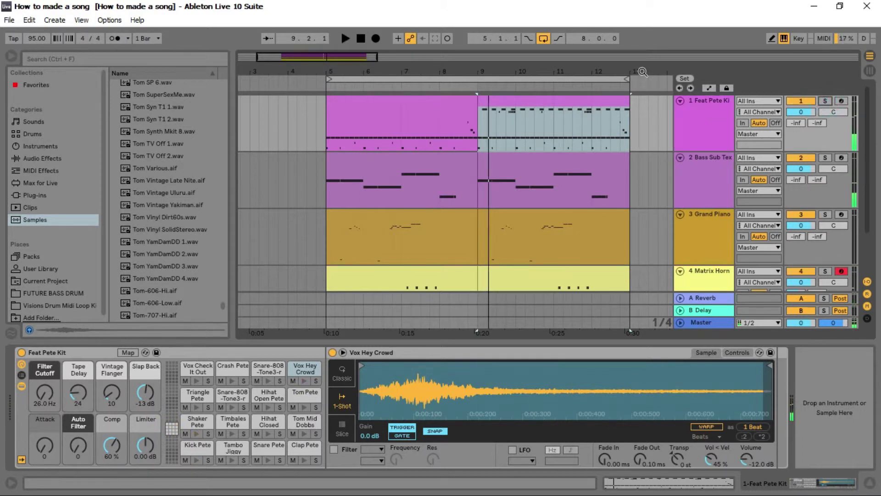
pyautogui.moveTo(642, 70)
pyautogui.mouseDown()
pyautogui.moveTo(486, 133)
pyautogui.moveTo(544, 137)
pyautogui.mouseUp()
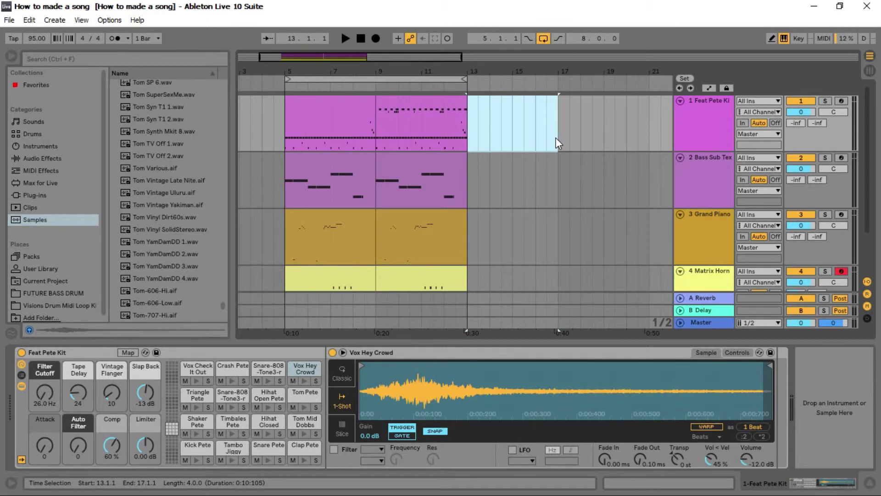
# - Insert a MIDI clip at bars 13–17 with one lengthened Vox Hey Crowd note at 1.1.1
pyautogui.hotkey('ctrl', 'shift', 'm')
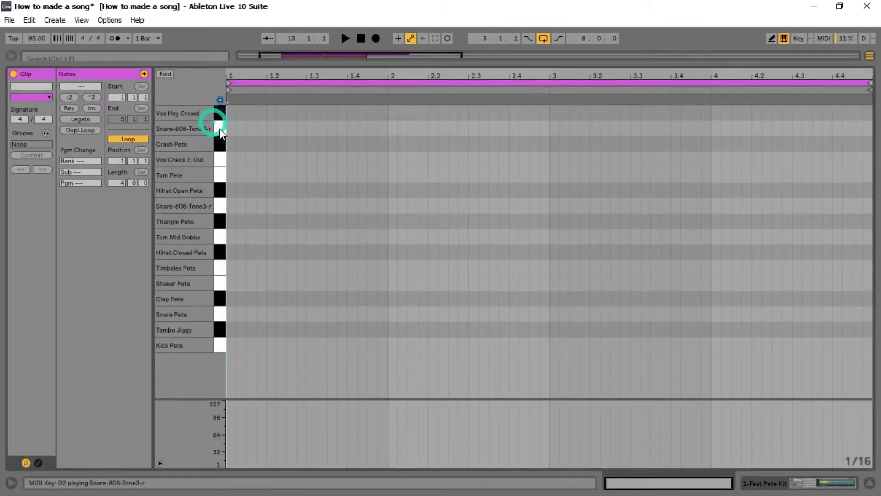
pyautogui.click(221, 146)
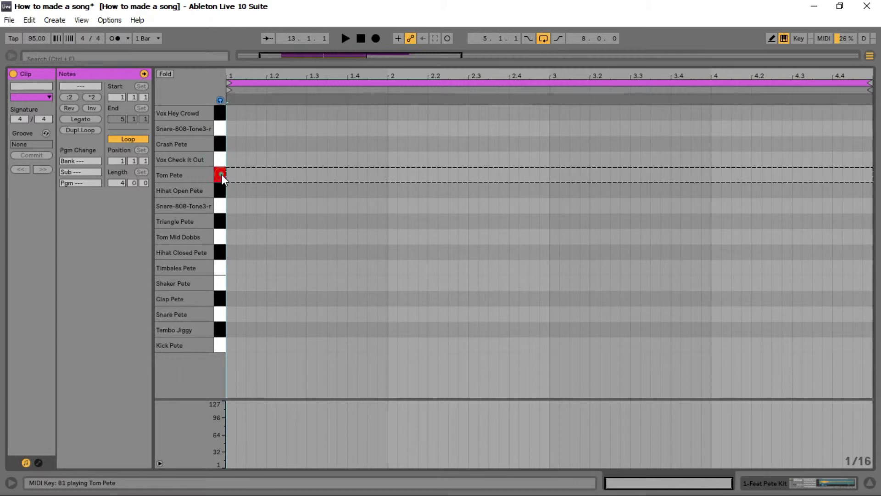
pyautogui.click(221, 112)
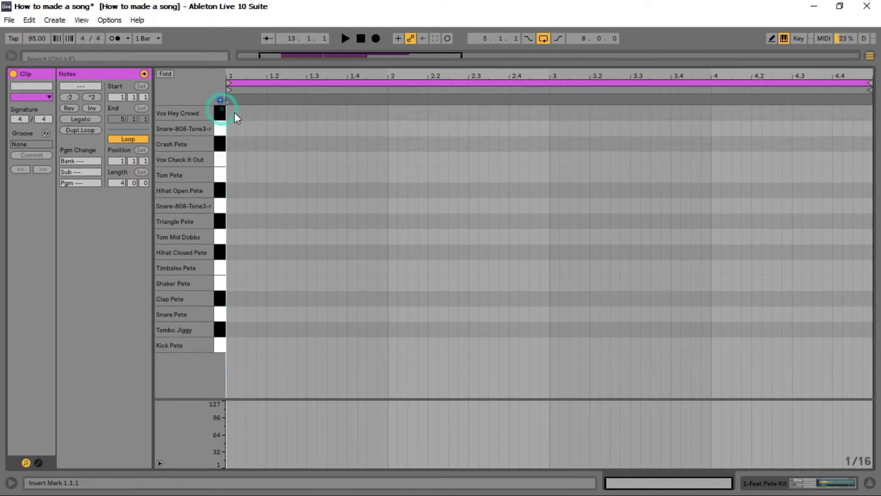
pyautogui.doubleClick(234, 113)
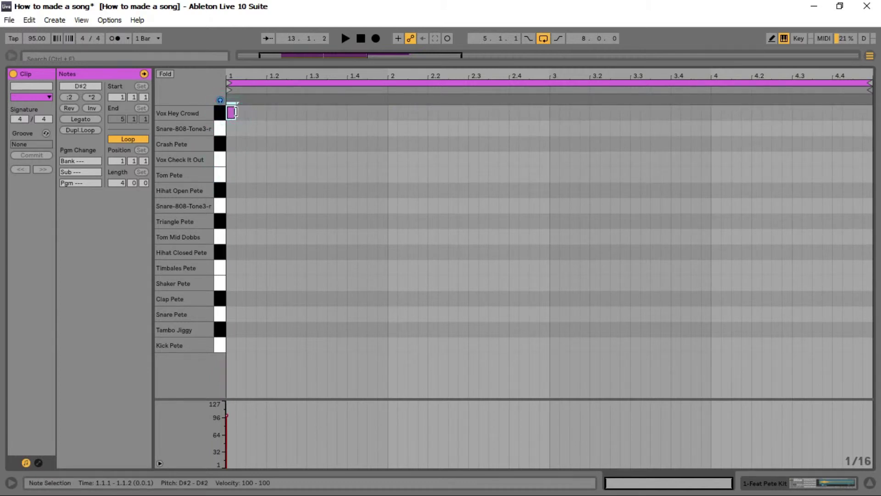
pyautogui.moveTo(234, 113); pyautogui.dragTo(265, 112)
pyautogui.press('space')
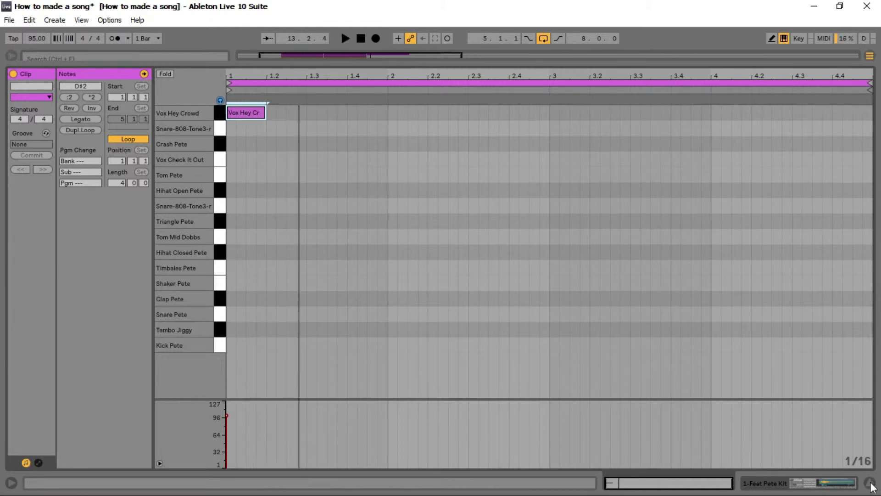
pyautogui.click(873, 487)
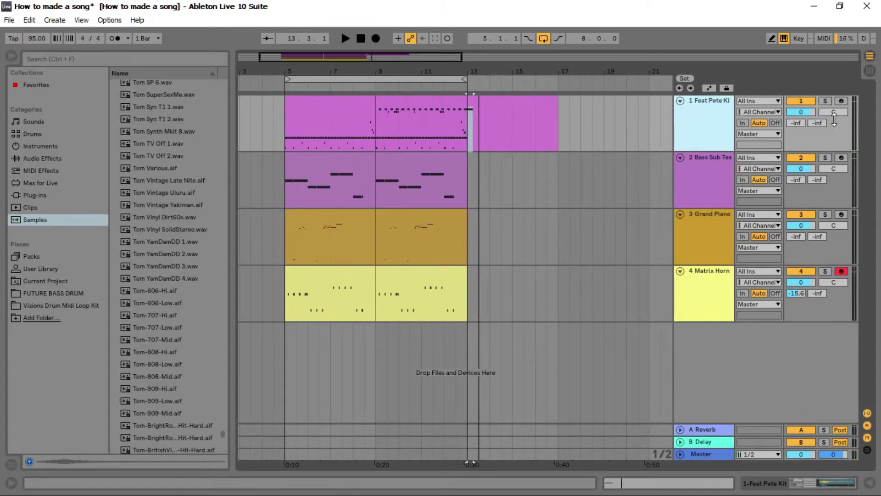
# - Set the kit track's Reverb send to 0 dB and Delay send to -4.4 dB
pyautogui.moveTo(797, 123); pyautogui.dragTo(798, 121)
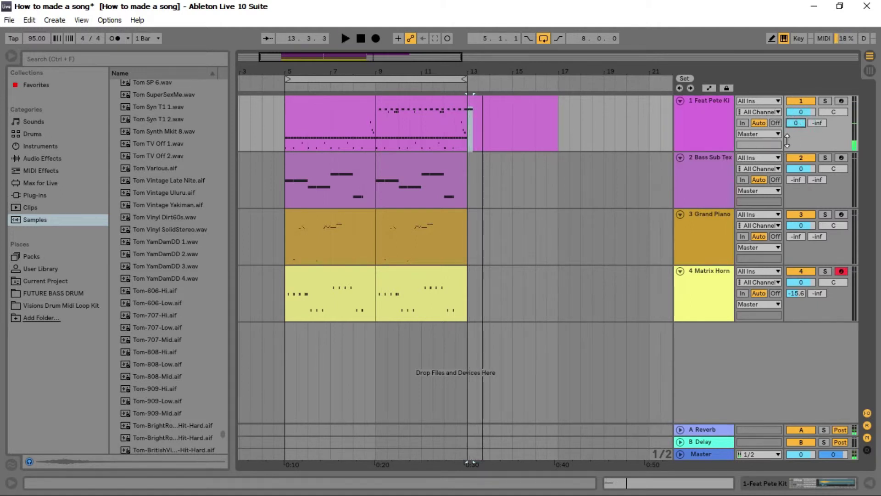
pyautogui.moveTo(816, 125); pyautogui.dragTo(818, 123)
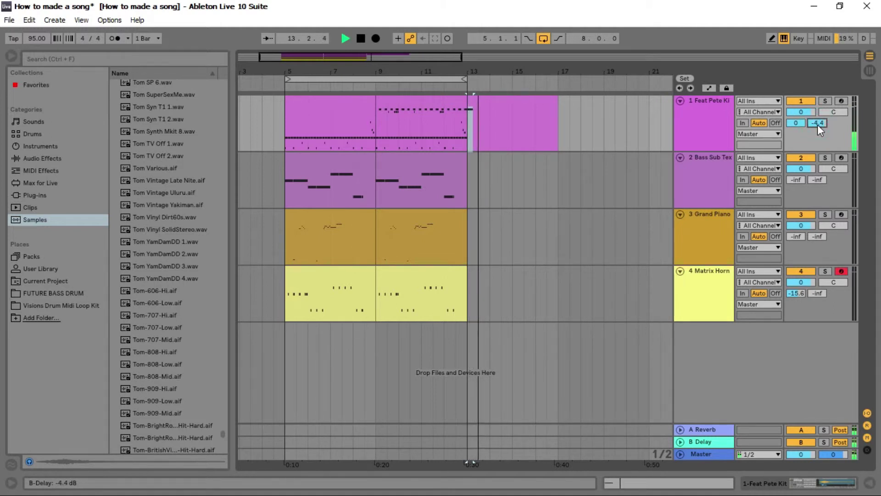
pyautogui.press('space')
pyautogui.click(711, 125)
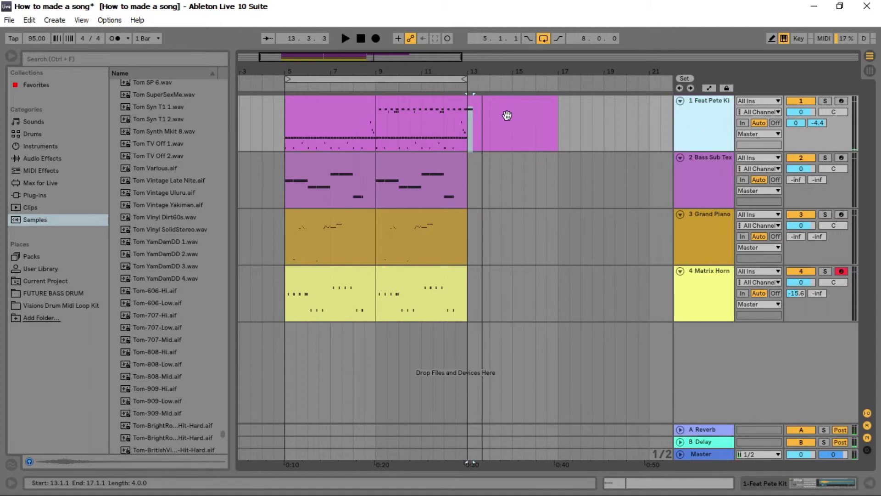
# - Insert a fifth audio track below Matrix Horn and set its input to Resampling
pyautogui.click(716, 306)
pyautogui.rightClick(706, 343)
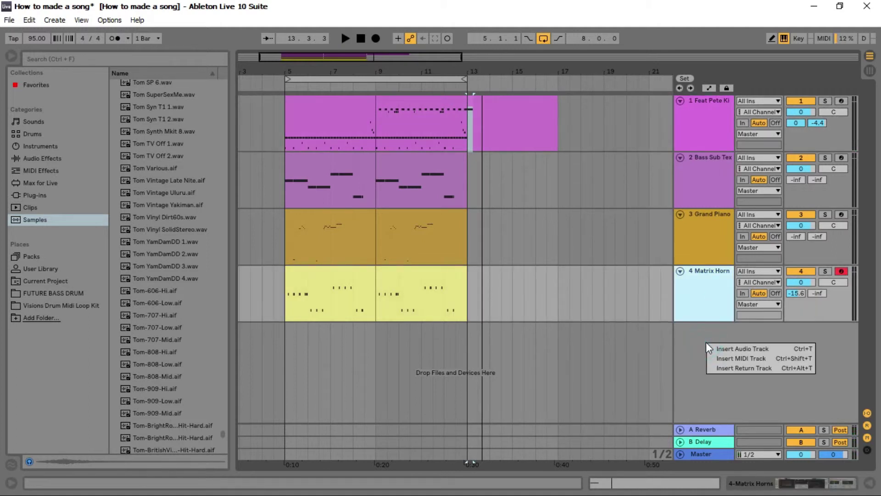
pyautogui.click(742, 348)
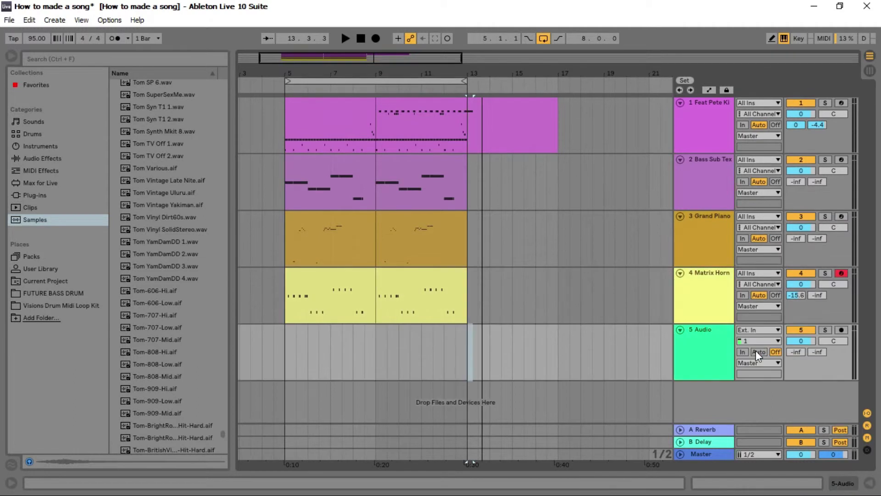
pyautogui.click(713, 341)
pyautogui.click(755, 341)
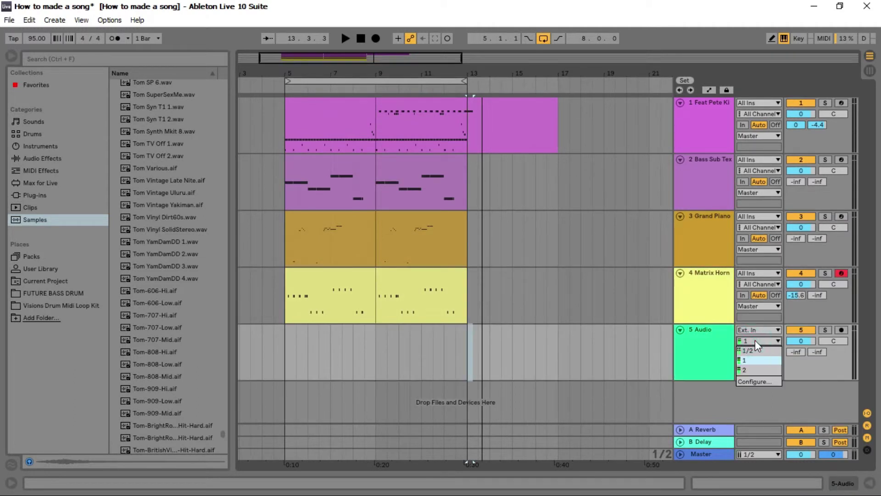
pyautogui.click(757, 331)
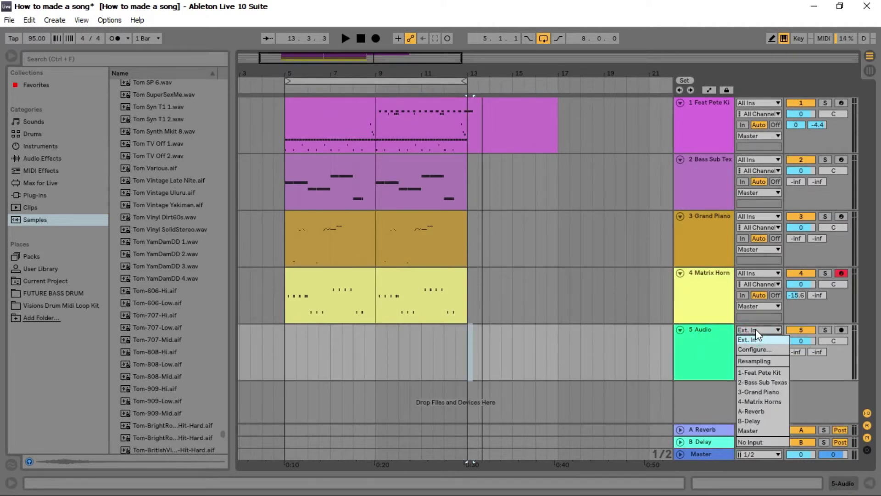
pyautogui.click(766, 361)
pyautogui.click(704, 342)
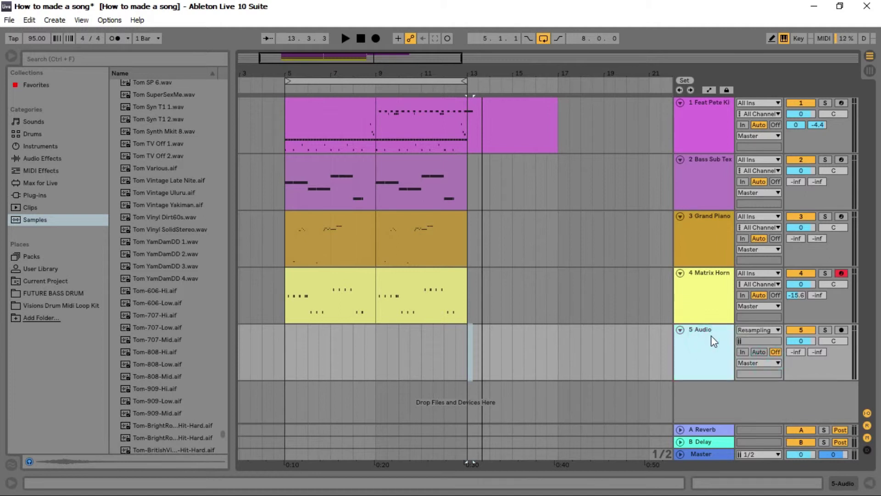
# - Arm track 5 and record the kit's resampled output starting from bar 13
pyautogui.press('space')
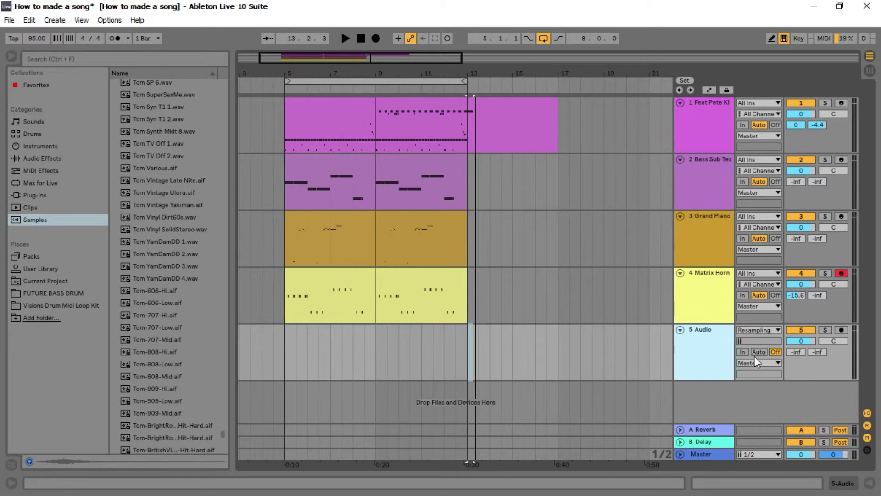
pyautogui.click(843, 329)
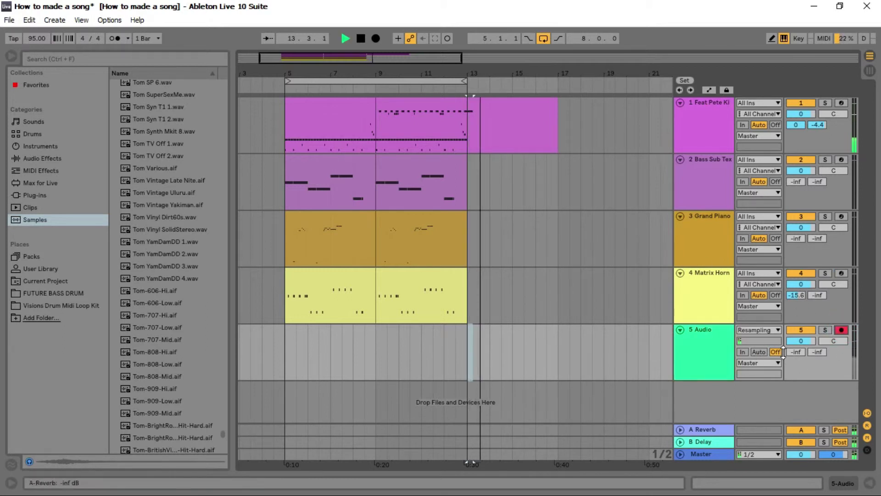
pyautogui.click(719, 346)
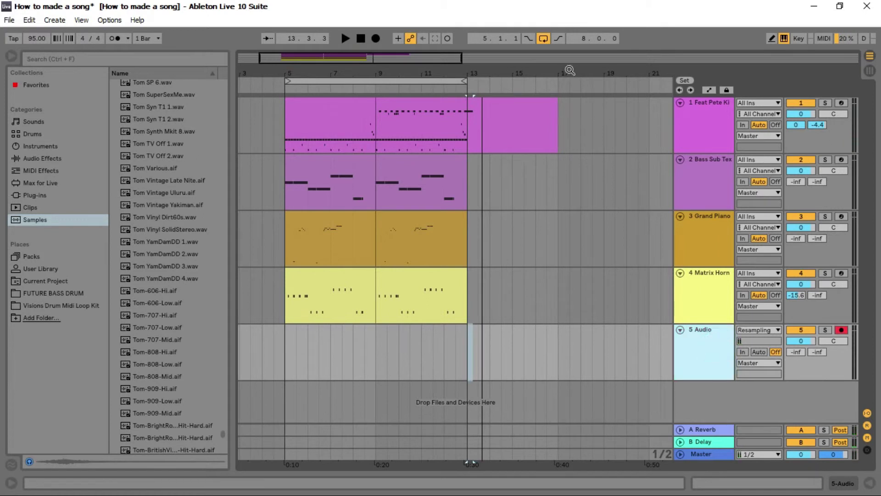
pyautogui.scroll(3, 565, 66)
pyautogui.scroll(-3, 427, 138)
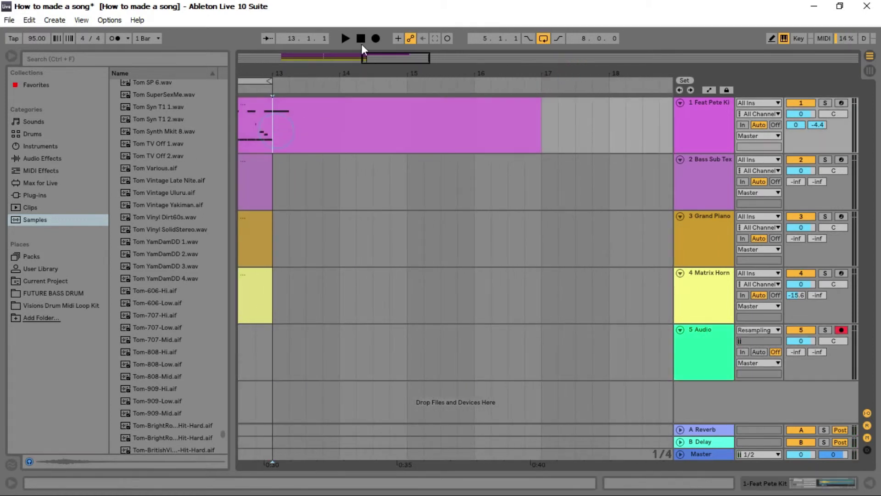
pyautogui.click(375, 38)
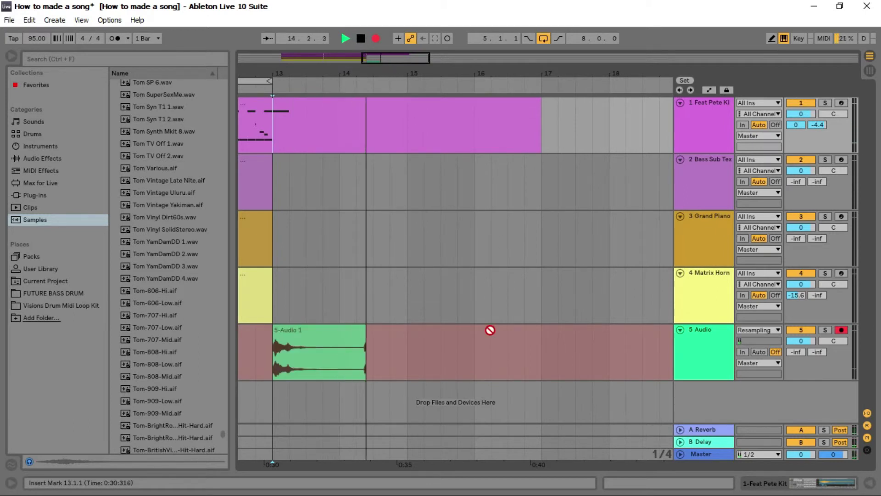
pyautogui.press('space')
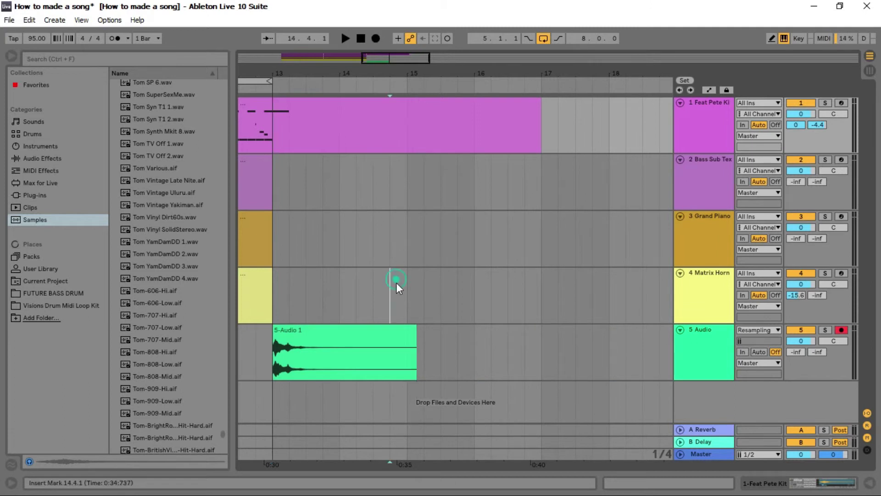
# - Trim the recorded take to one bar and move it to bar 15
pyautogui.click(344, 351)
pyautogui.moveTo(414, 333)
pyautogui.mouseDown()
pyautogui.moveTo(340, 333)
pyautogui.moveTo(441, 348)
pyautogui.mouseUp()
pyautogui.click(841, 331)
# - Reverse the one-bar 5-Audio 1 clip at bar 15 using the R shortcut
pyautogui.press('space')
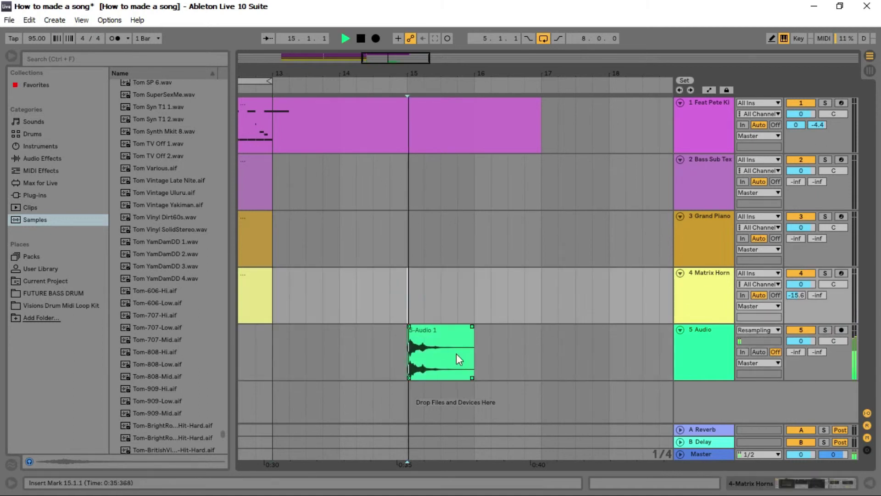
pyautogui.click(337, 123)
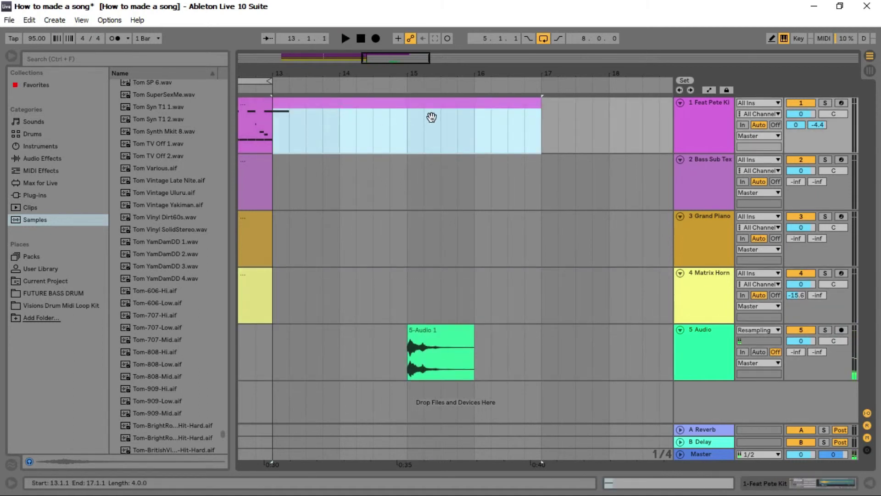
pyautogui.click(435, 343)
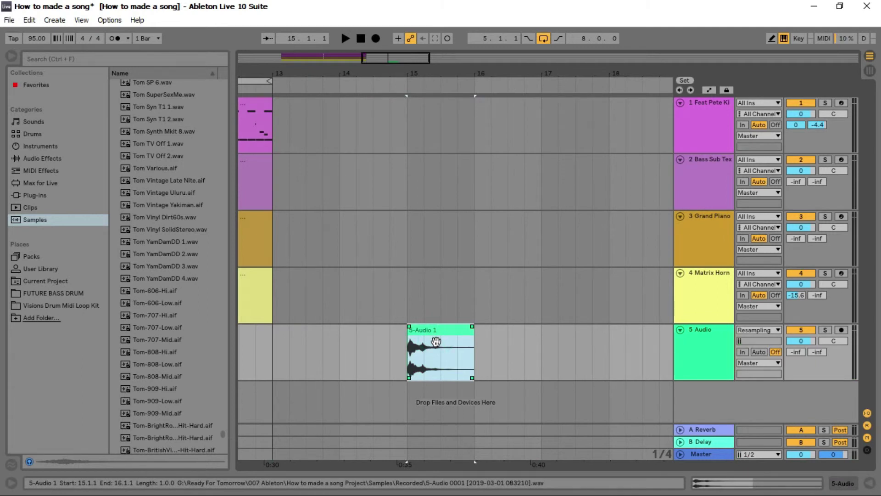
pyautogui.press('r')
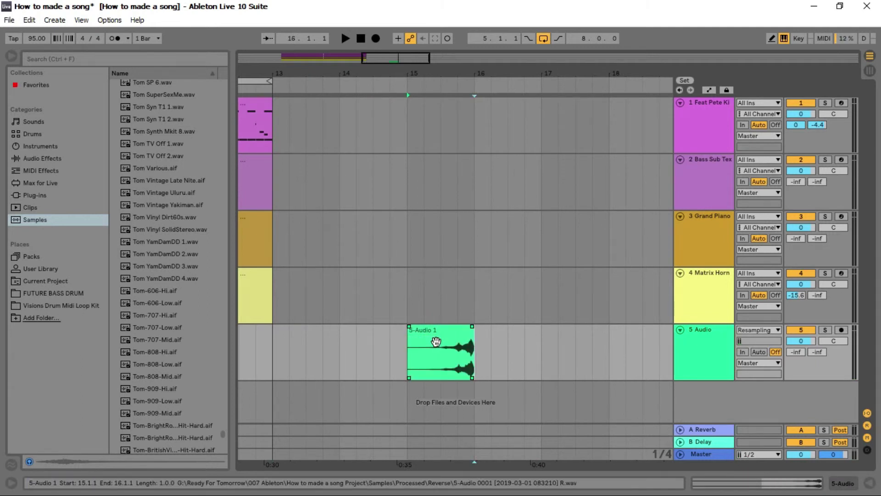
pyautogui.click(467, 337)
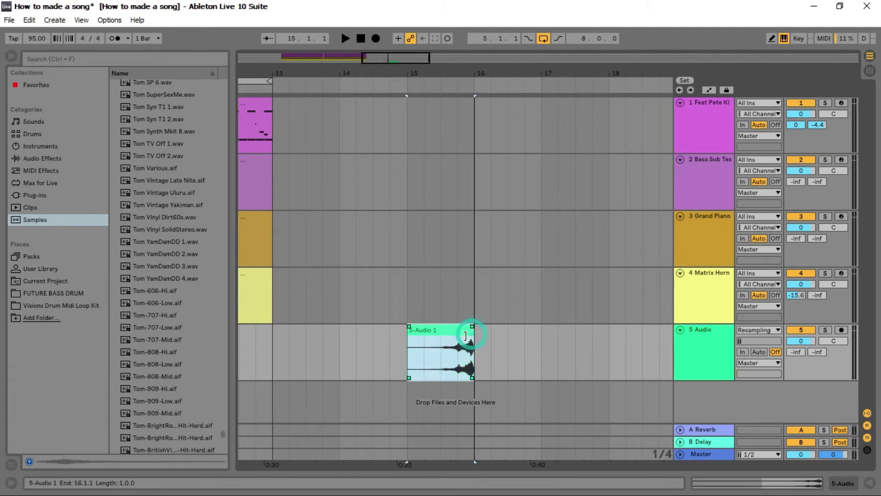
# - Move the reversed 5-Audio 1 clip to start at 8.2.1 and play from just before it
pyautogui.moveTo(521, 67); pyautogui.dragTo(619, 66)
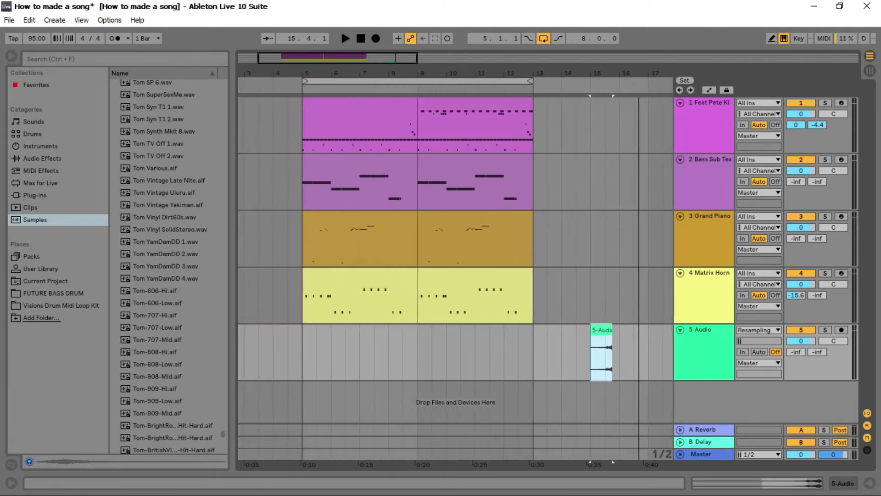
pyautogui.scroll(-1, 596, 309)
pyautogui.moveTo(591, 329); pyautogui.dragTo(421, 332)
pyautogui.moveTo(424, 76); pyautogui.dragTo(426, 207)
pyautogui.moveTo(428, 339); pyautogui.dragTo(483, 340)
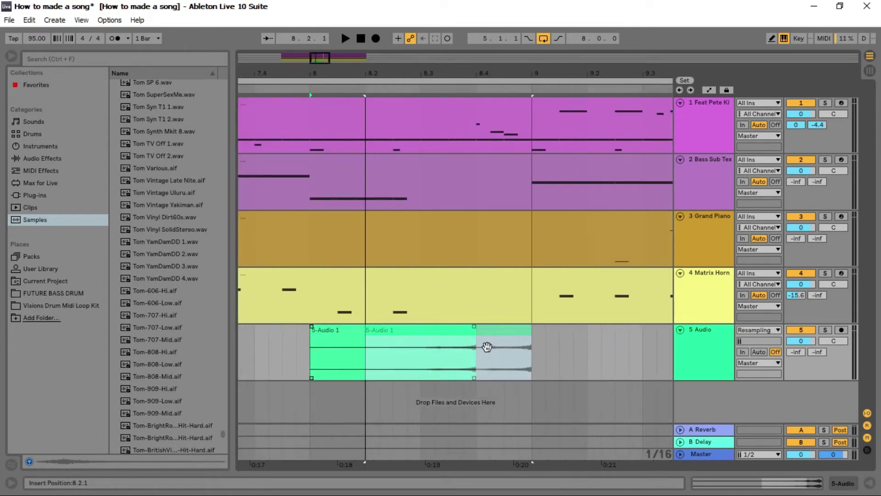
pyautogui.click(530, 333)
pyautogui.click(303, 347)
pyautogui.press('space')
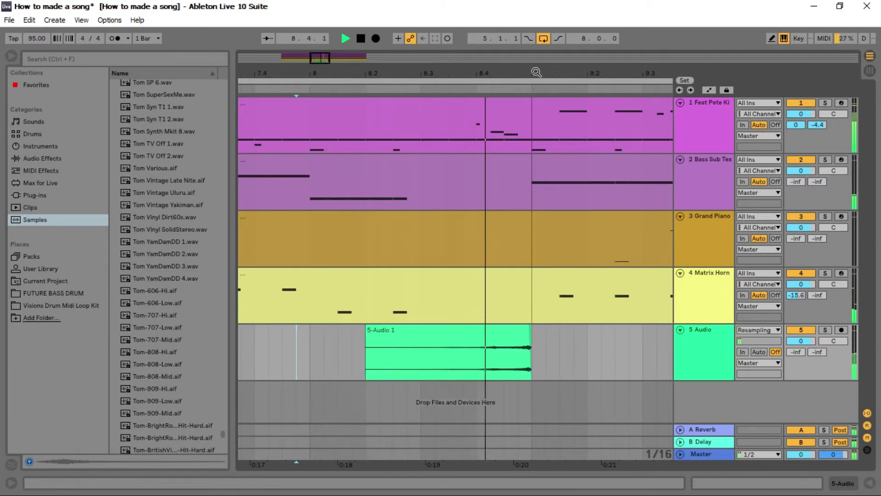
pyautogui.moveTo(550, 74); pyautogui.dragTo(551, 41)
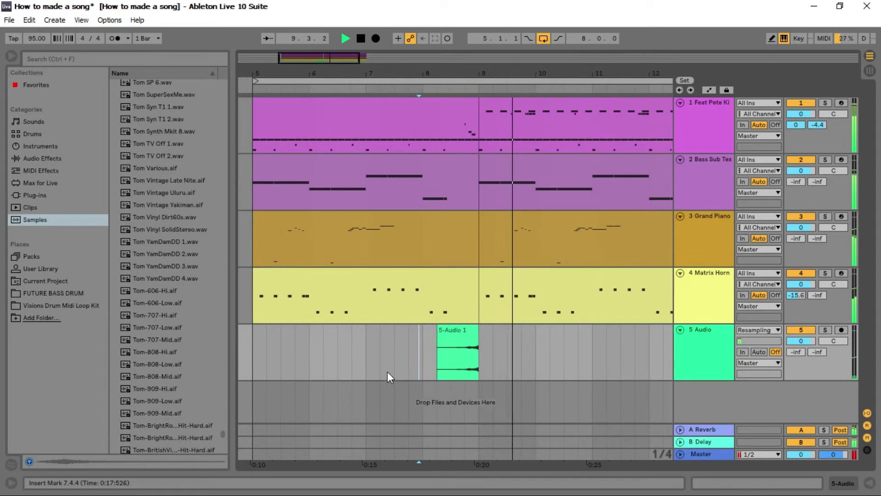
# - Turn the Feat Pete Kit track's delay send (Send B) down to -inf
pyautogui.click(699, 116)
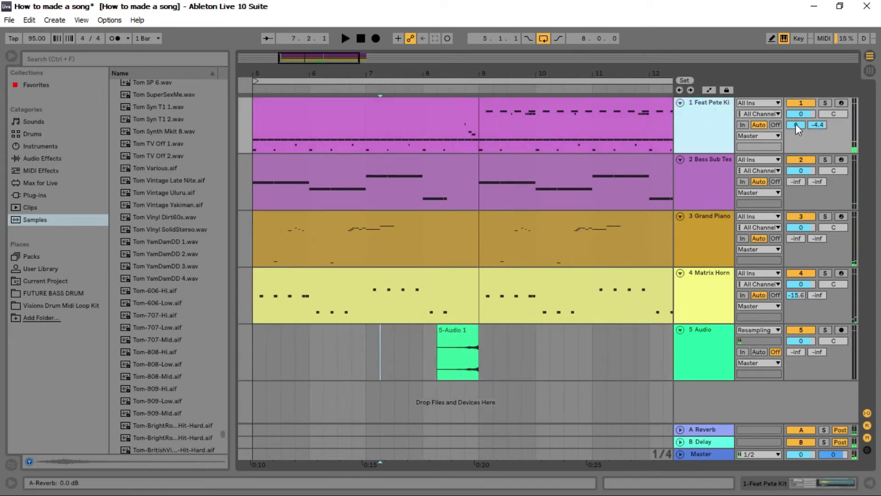
pyautogui.click(817, 125)
pyautogui.press('Delete')
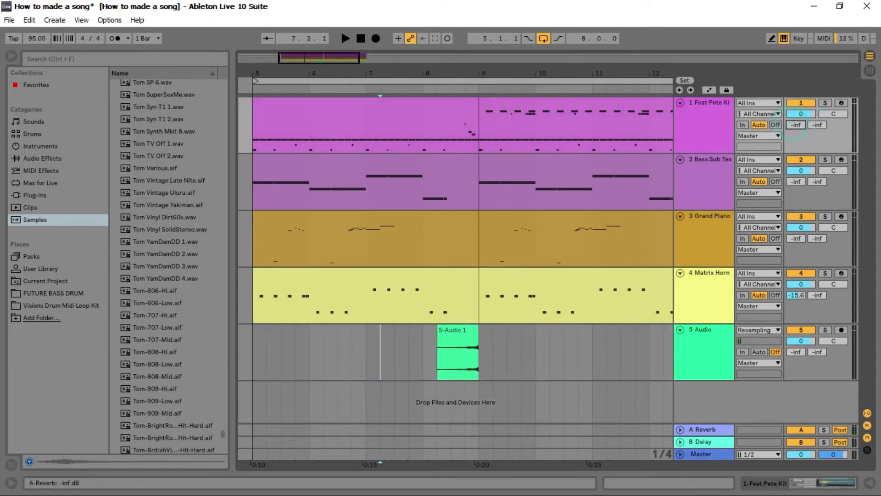
pyautogui.click(695, 129)
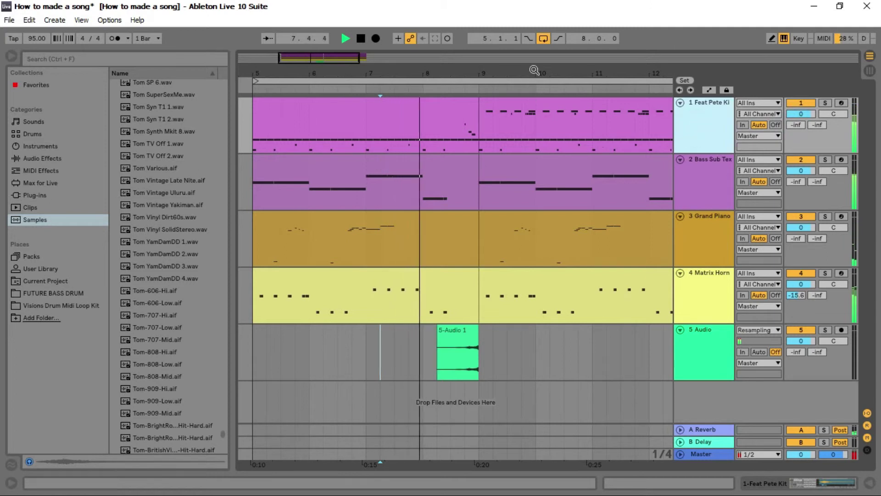
# - Zoom in on the bar 8–9 transition and replay from the 5-Audio 1 clip start
pyautogui.moveTo(535, 71); pyautogui.dragTo(534, 89)
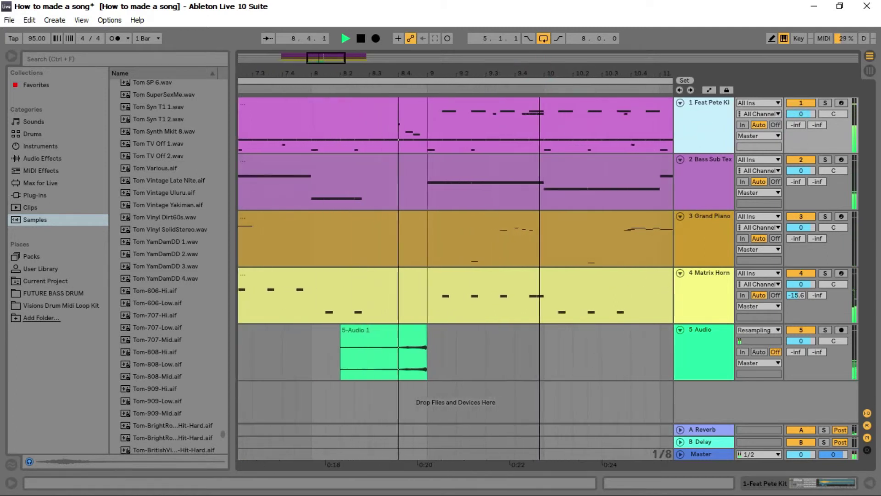
pyautogui.click(396, 343)
pyautogui.press('space')
pyautogui.click(699, 354)
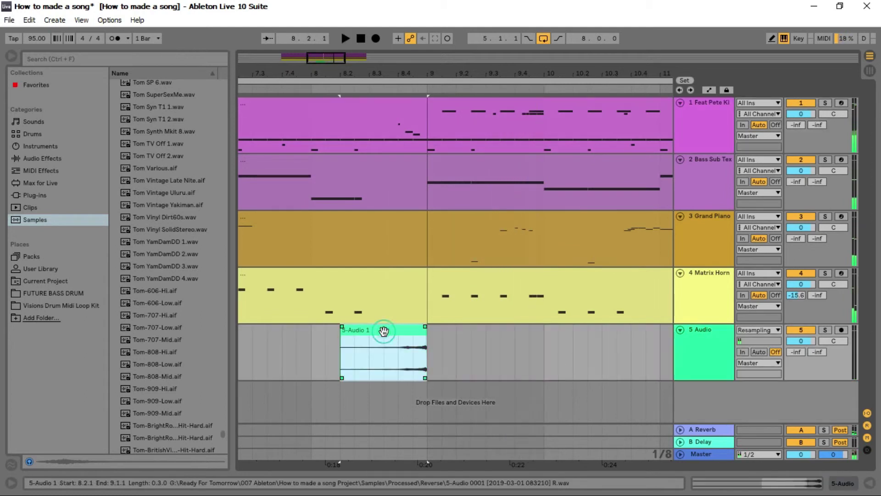
pyautogui.press('space')
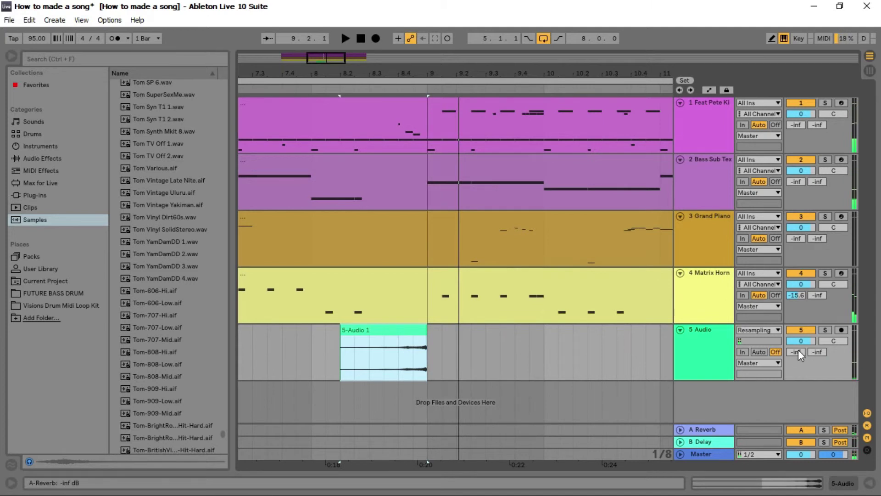
# - Give track 5 reverb send -7.2 and delay send -21.6, with input set to Ext. In
pyautogui.moveTo(797, 352); pyautogui.dragTo(797, 344)
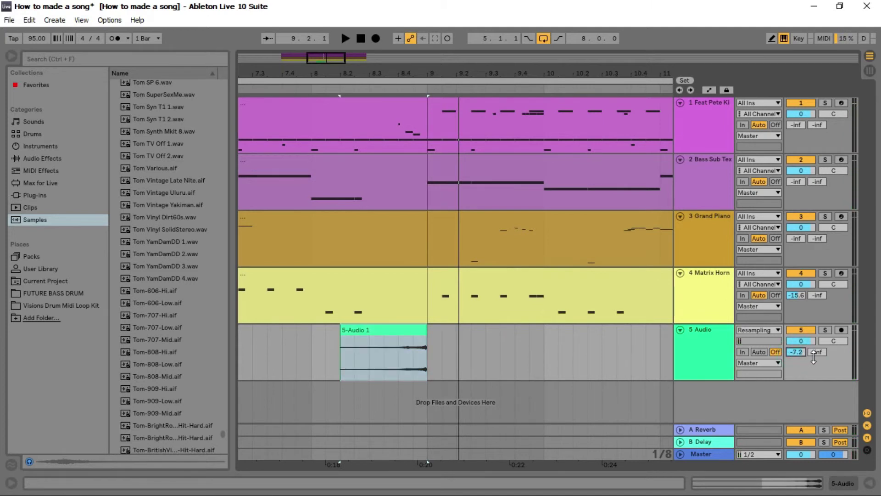
pyautogui.scroll(2, 814, 359)
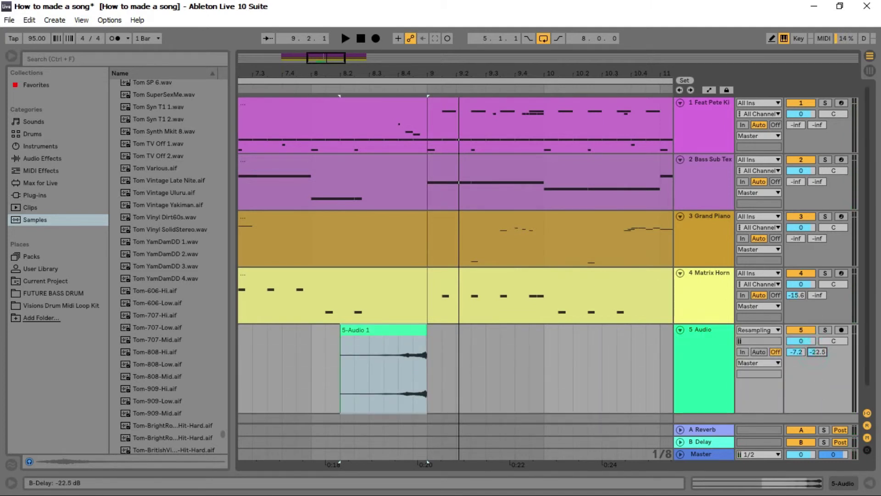
pyautogui.click(750, 330)
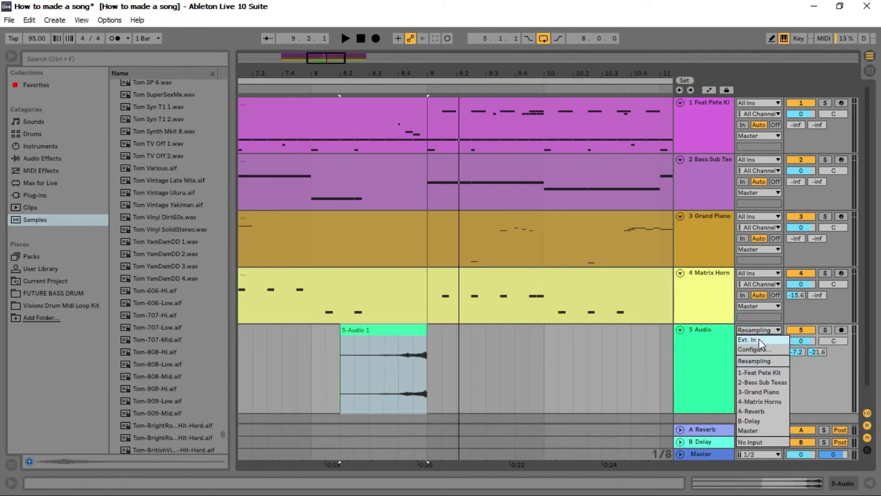
pyautogui.click(759, 340)
# - Play the arrangement and drag the 5-Audio 1 clip's start point earlier
pyautogui.press('space')
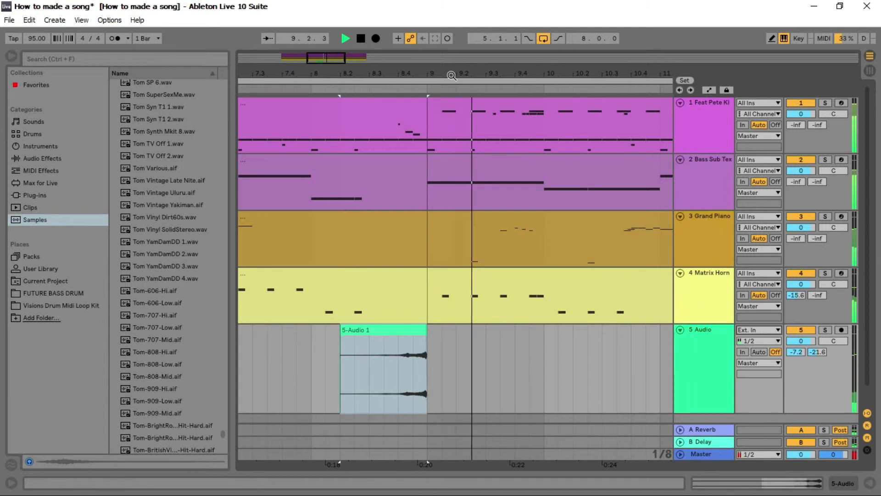
pyautogui.press('-')
pyautogui.click(364, 376)
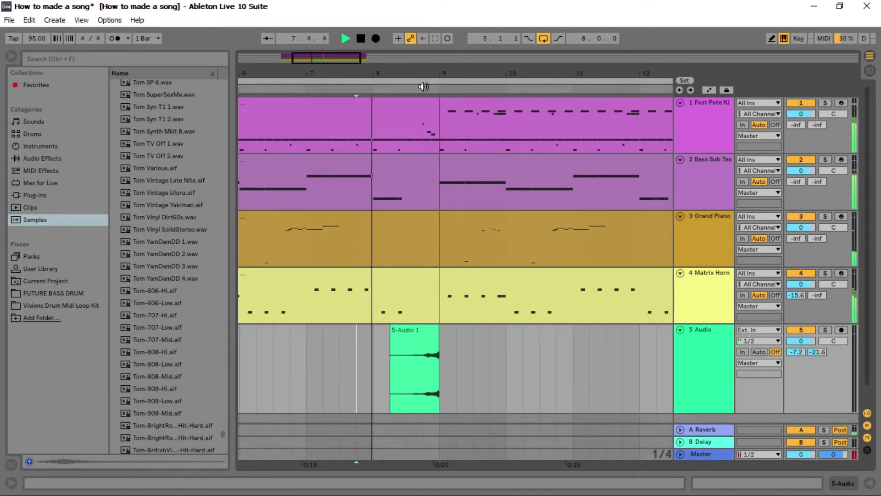
pyautogui.press('+')
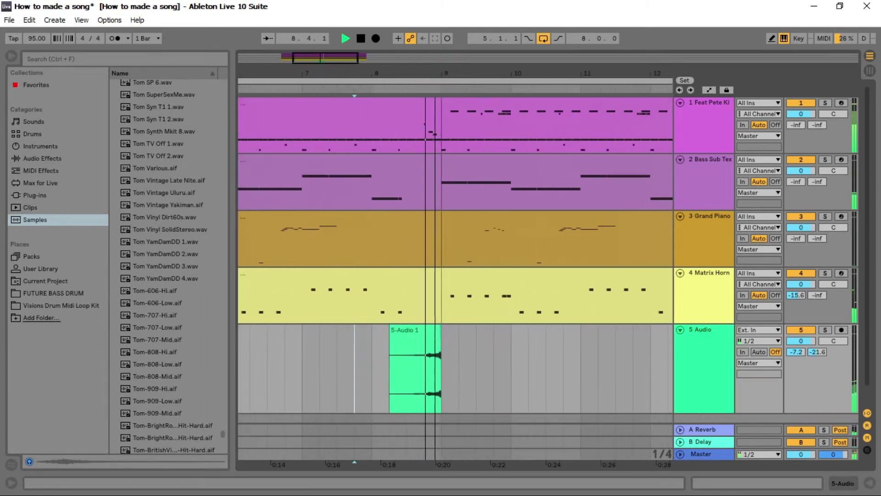
pyautogui.moveTo(403, 372); pyautogui.dragTo(342, 372)
pyautogui.click(438, 374)
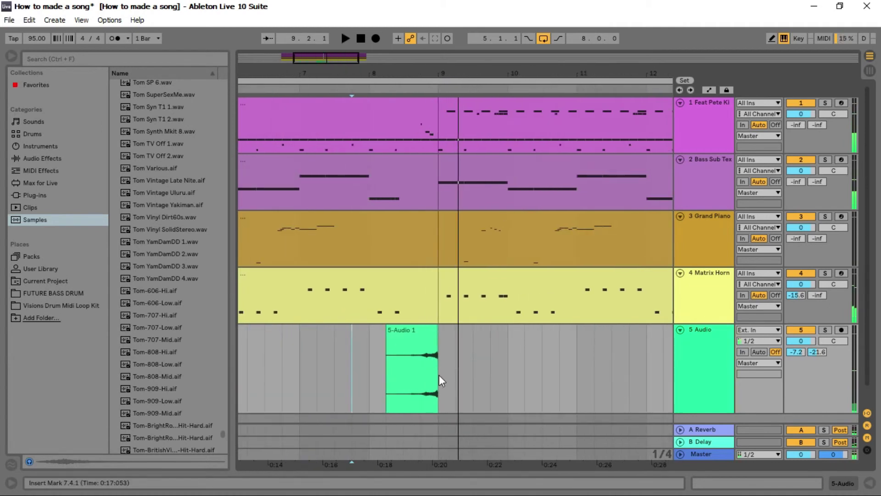
pyautogui.click(424, 380)
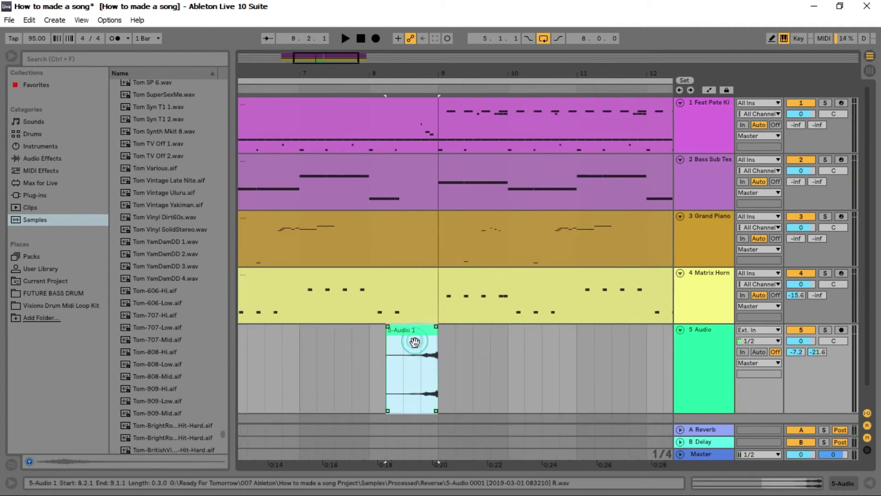
pyautogui.click(369, 378)
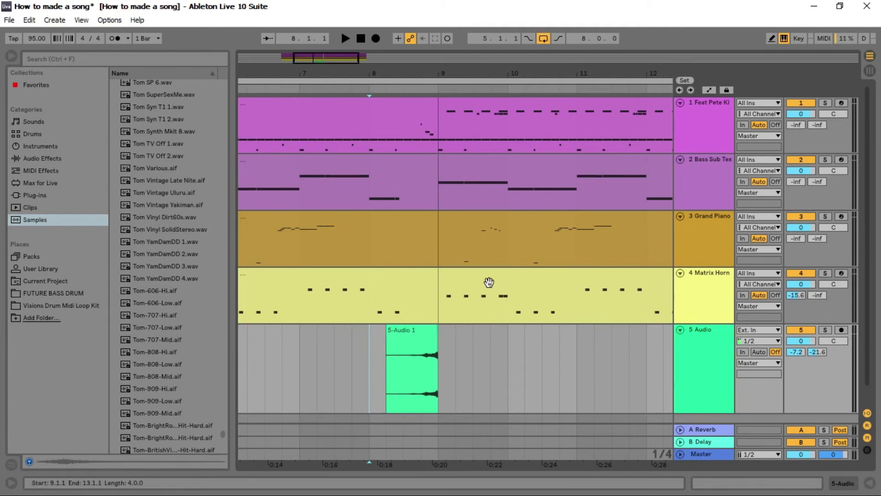
pyautogui.press('space')
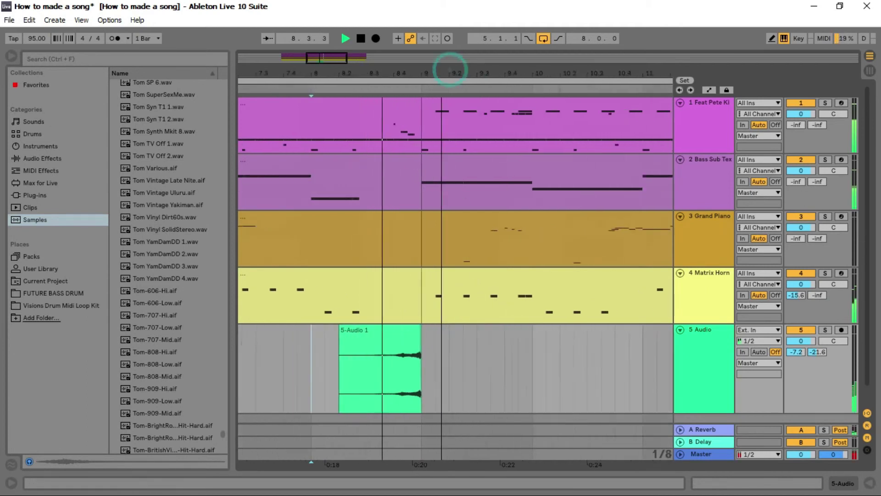
pyautogui.moveTo(451, 69); pyautogui.dragTo(375, 100)
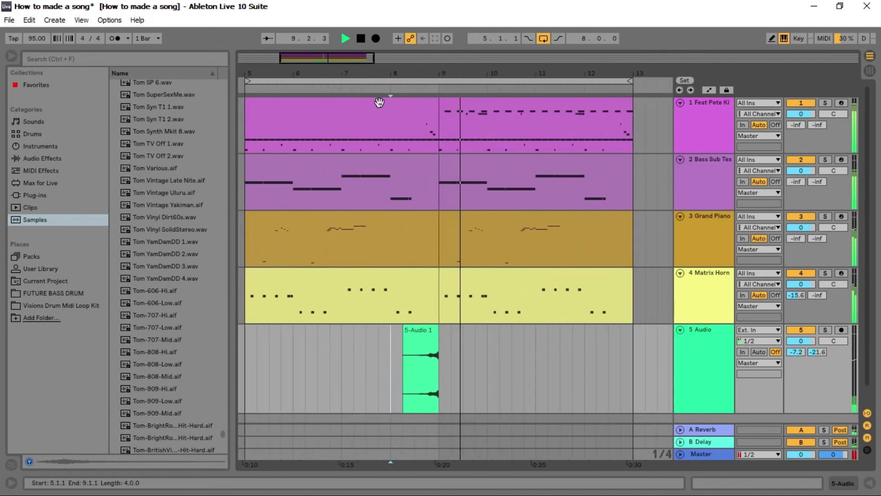
pyautogui.doubleClick(362, 79)
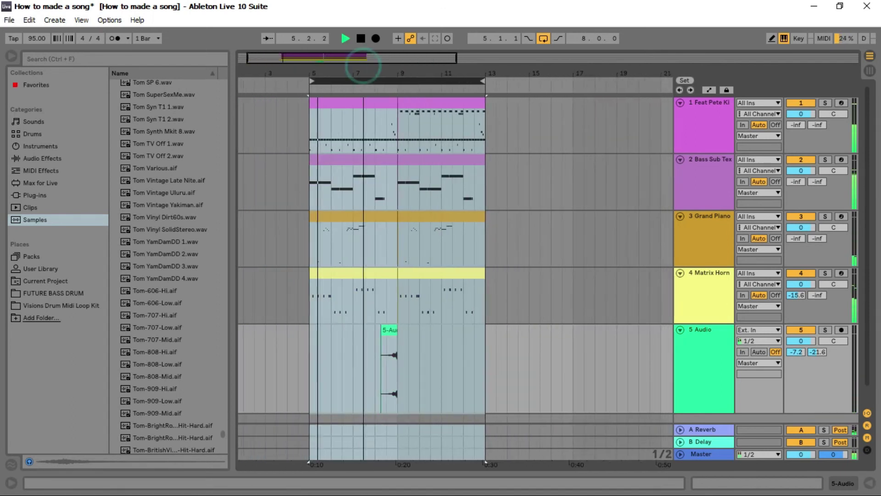
pyautogui.click(314, 395)
pyautogui.scroll(-1, 321, 328)
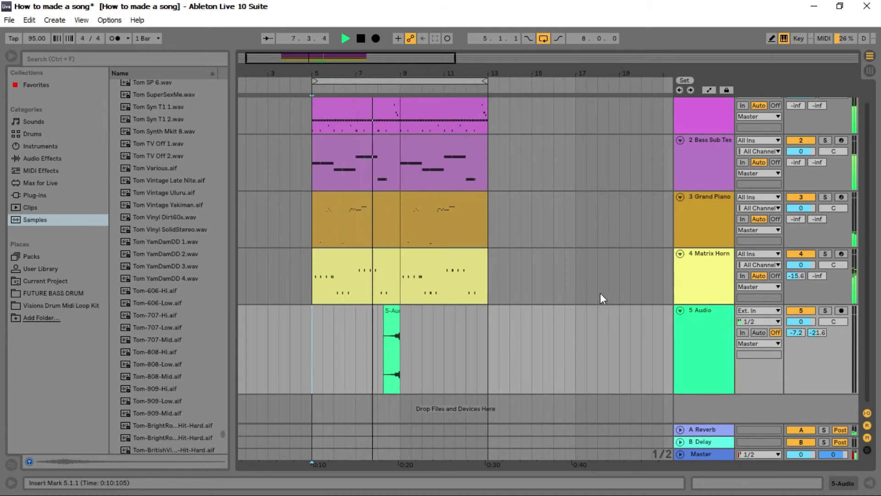
pyautogui.scroll(1, 593, 278)
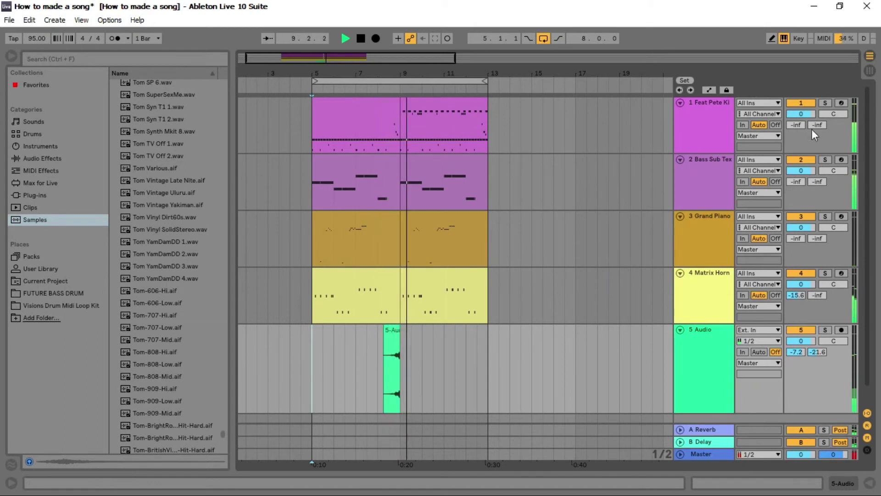
pyautogui.scroll(-1, 829, 127)
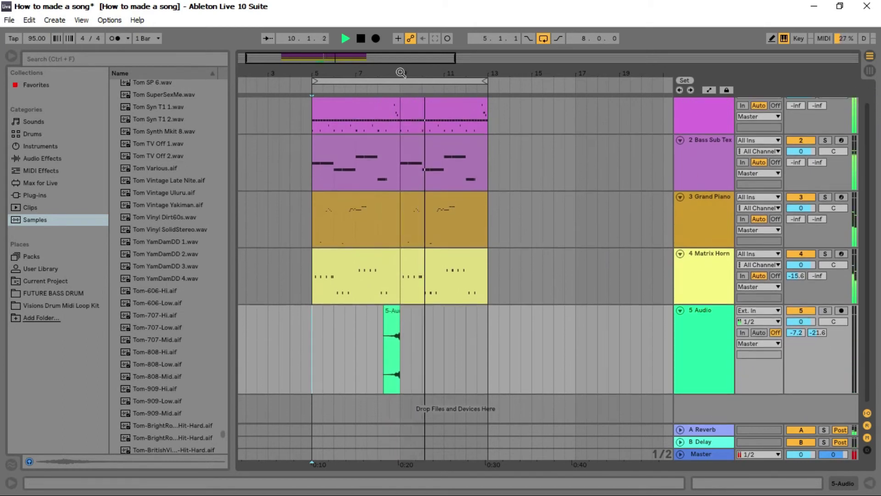
pyautogui.moveTo(400, 72); pyautogui.dragTo(480, 317)
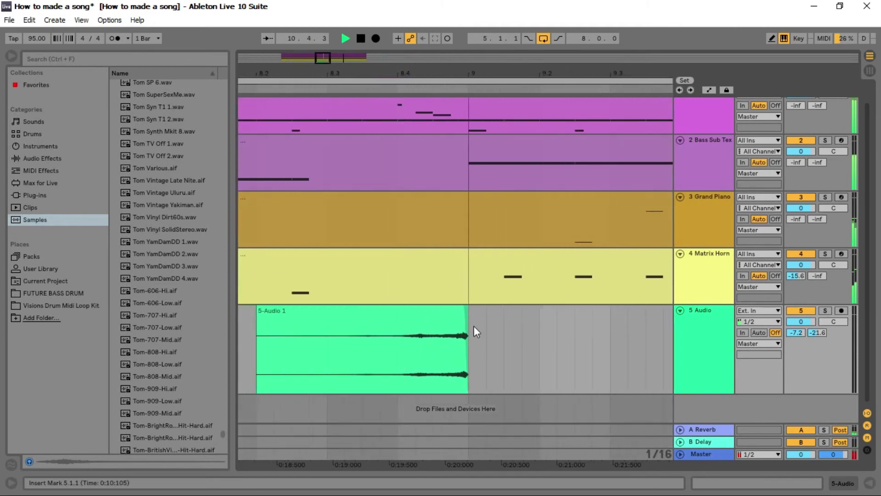
pyautogui.moveTo(362, 347)
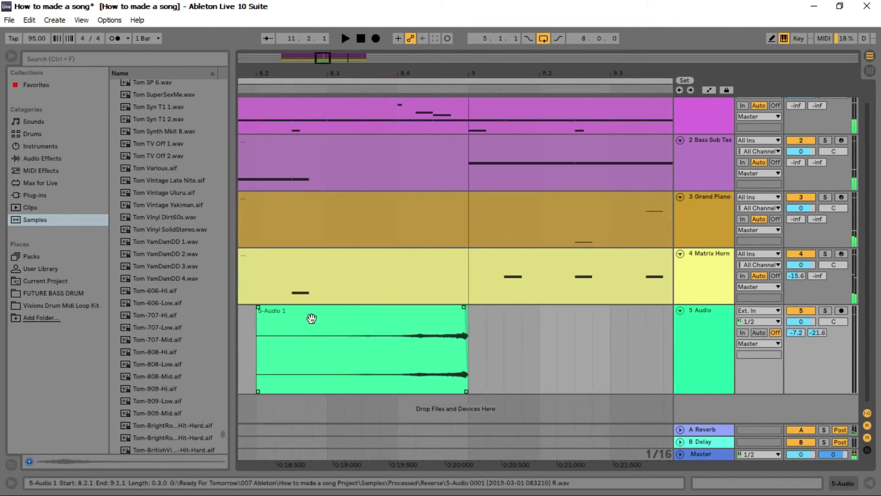
# - Select the reversed 5-Audio 1 clip on track 5
pyautogui.click(307, 330)
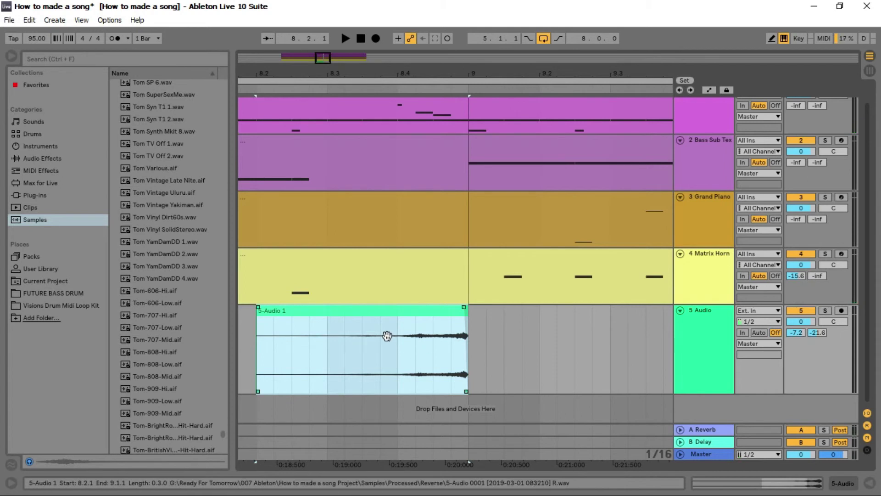